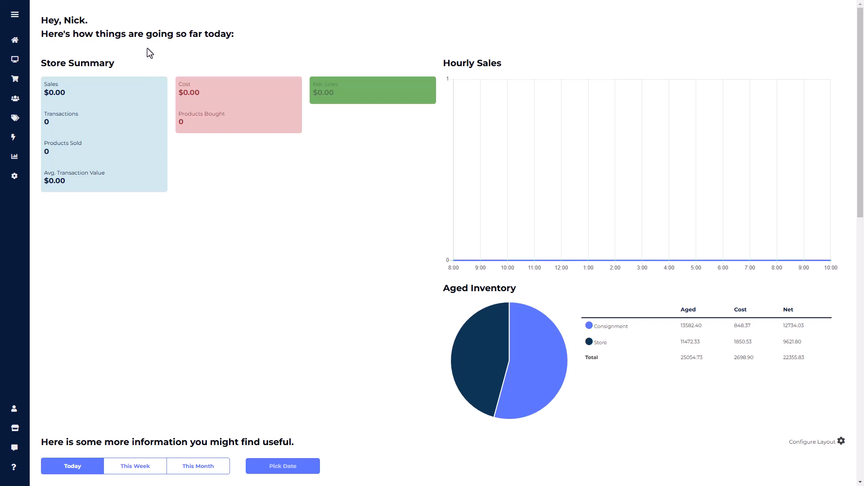
Step: Start a new consignor account and enter the consignor's first and last name
mouse_move(21, 99)
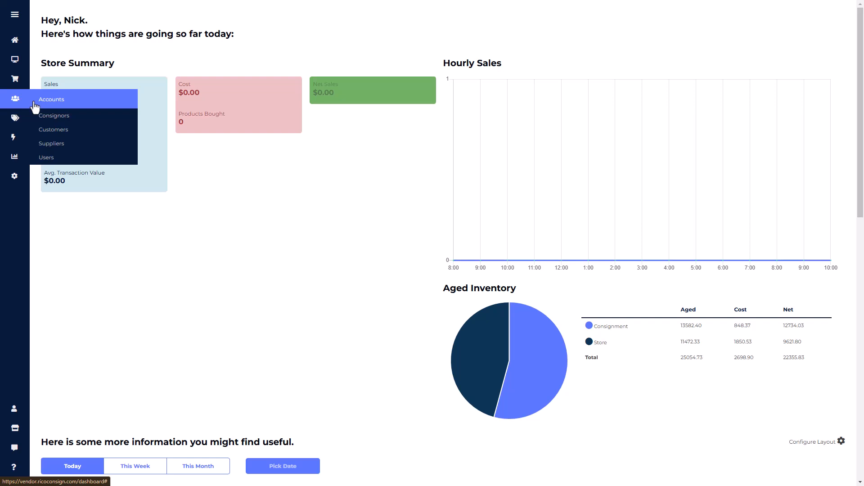
left_click(66, 122)
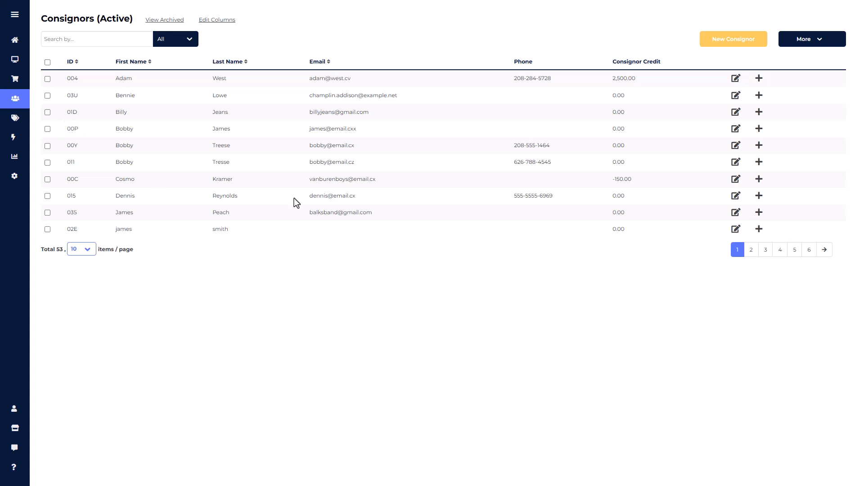
left_click(734, 53)
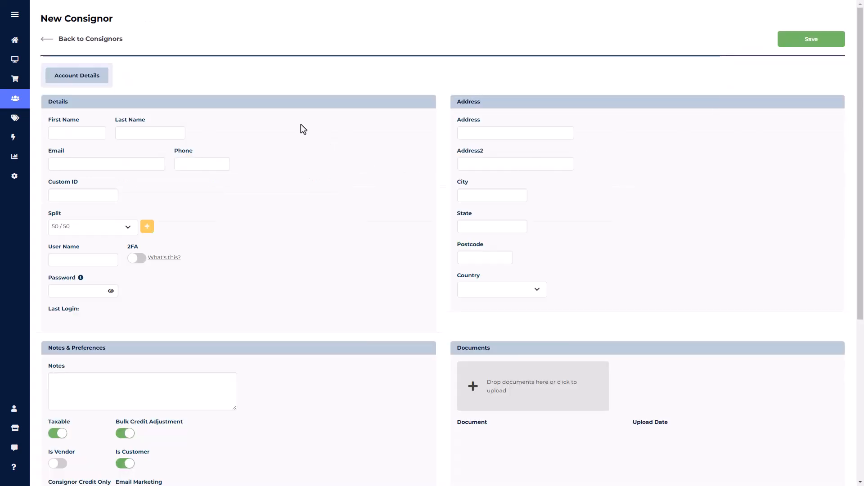
scroll(855, 219, "down", 3)
left_click_drag(855, 219, 833, 111)
left_click(55, 131)
key("Tab")
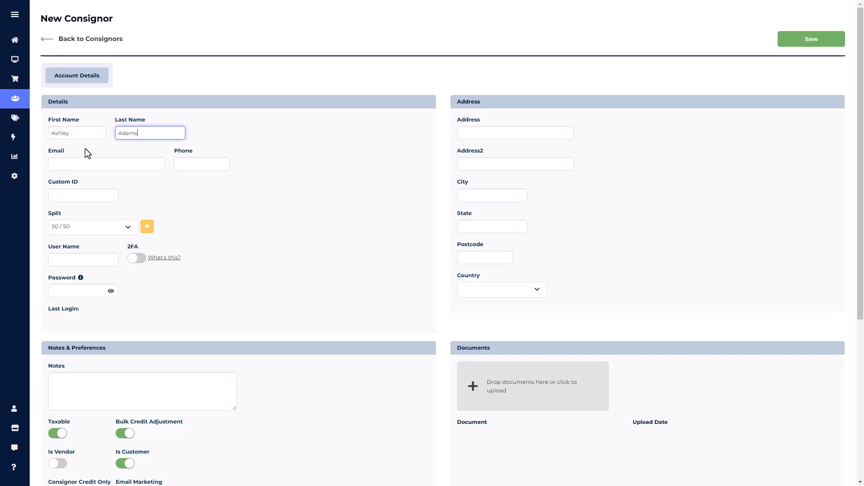
left_click(832, 41)
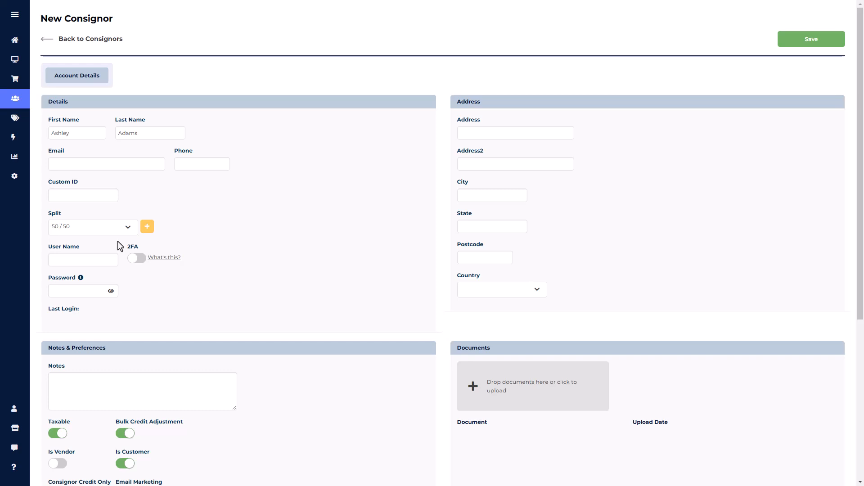
Step: Add a split named 90/10 with 10 store percent and 90 consignor percent for the consignor, and save the new account
left_click(127, 227)
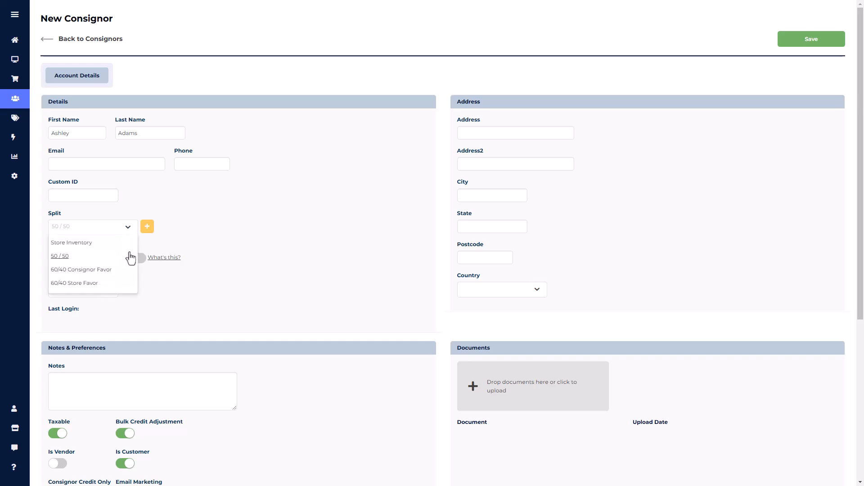
left_click(149, 234)
left_click(148, 230)
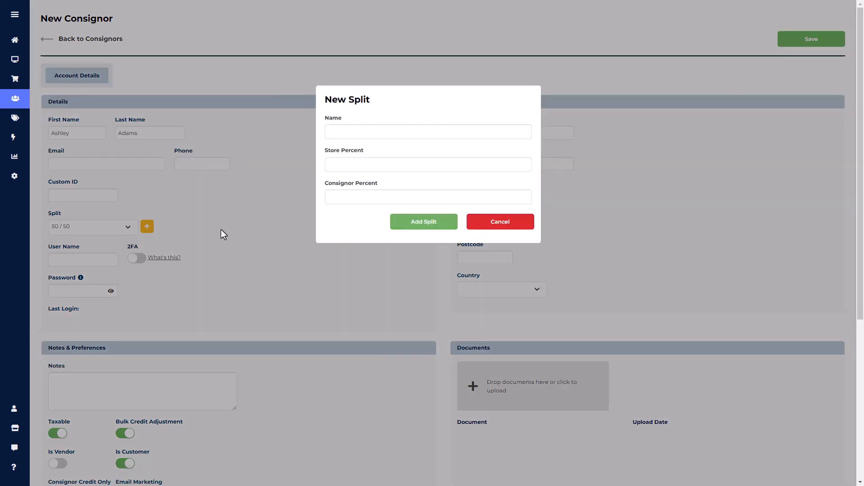
left_click(368, 131)
type("90/10")
key("Tab")
type("10")
key("Tab")
type("90")
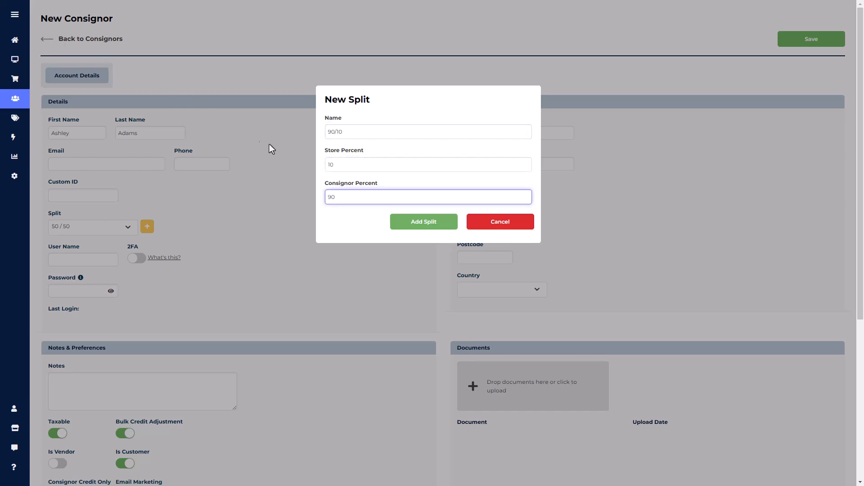
left_click(411, 230)
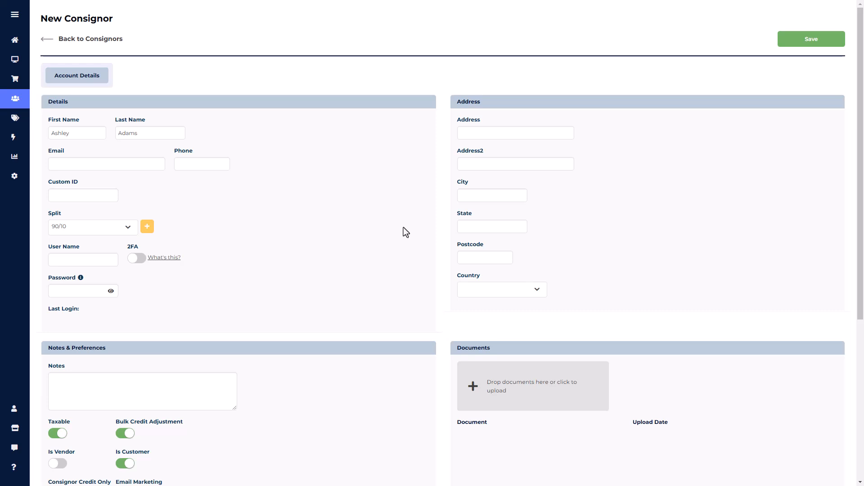
left_click(807, 45)
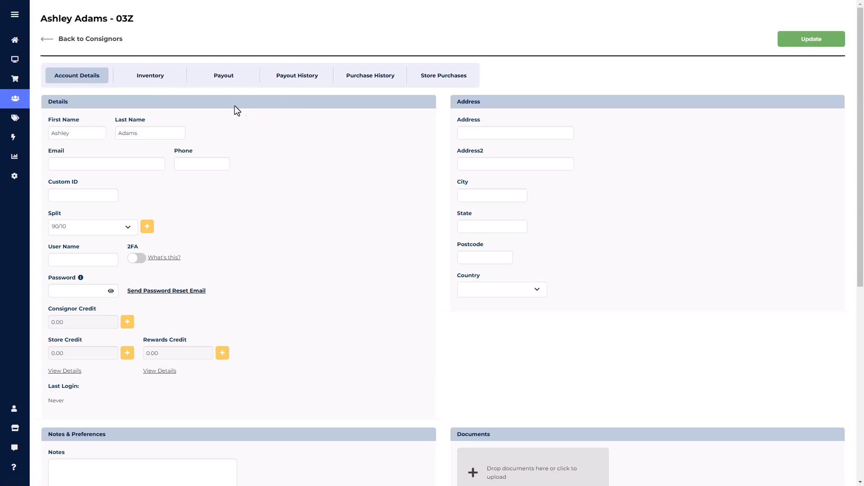
Step: Add a consigned item named Grey Rug with a price of 200.00 to the consignor's inventory and save it
left_click(155, 80)
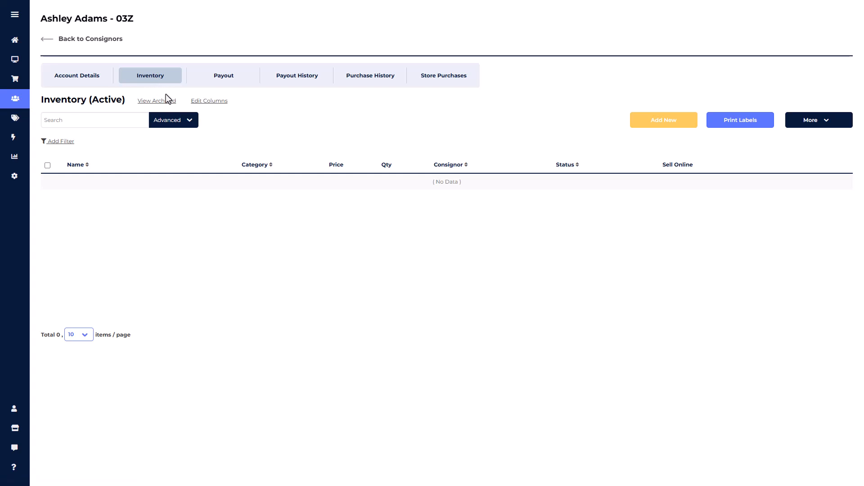
left_click(651, 125)
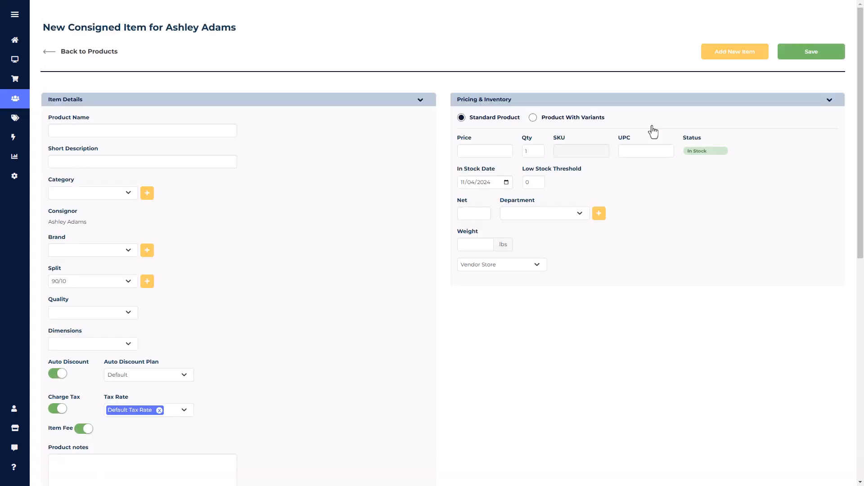
left_click(157, 134)
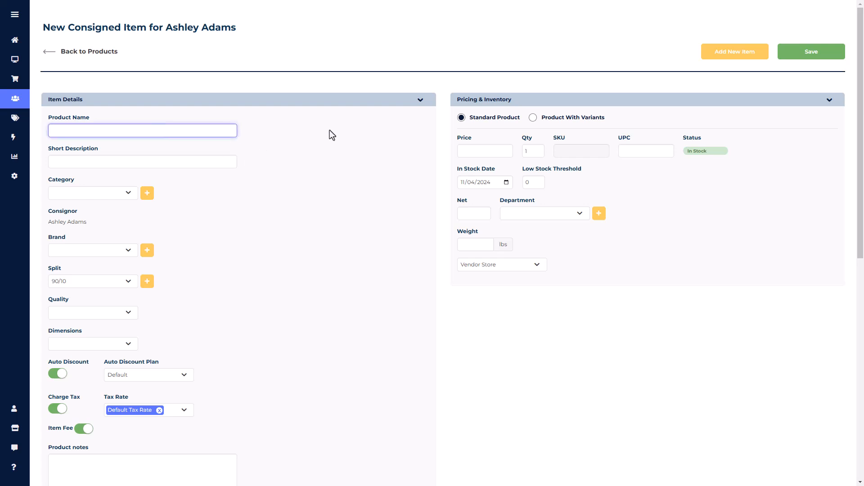
type("Grey Rug")
left_click(496, 149)
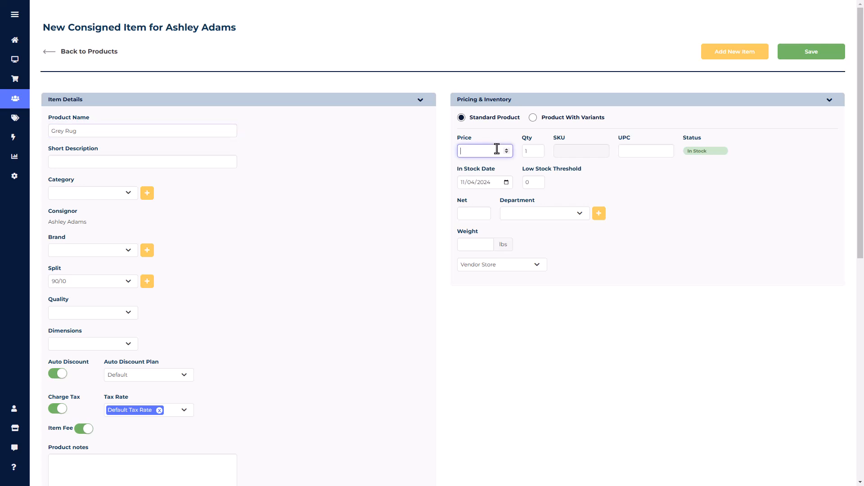
type("200.00")
left_click(796, 56)
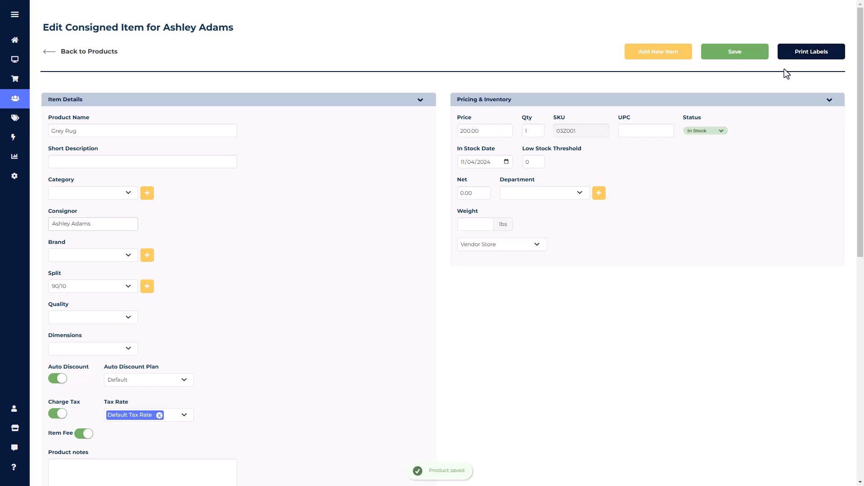
Step: Check the rug's SKU, then return to the consignor's inventory list and select the Grey Rug
left_click(585, 129)
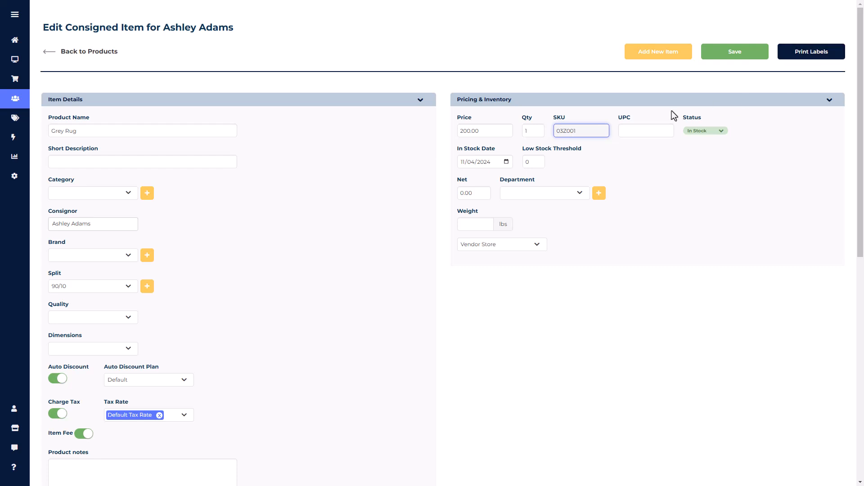
left_click(92, 52)
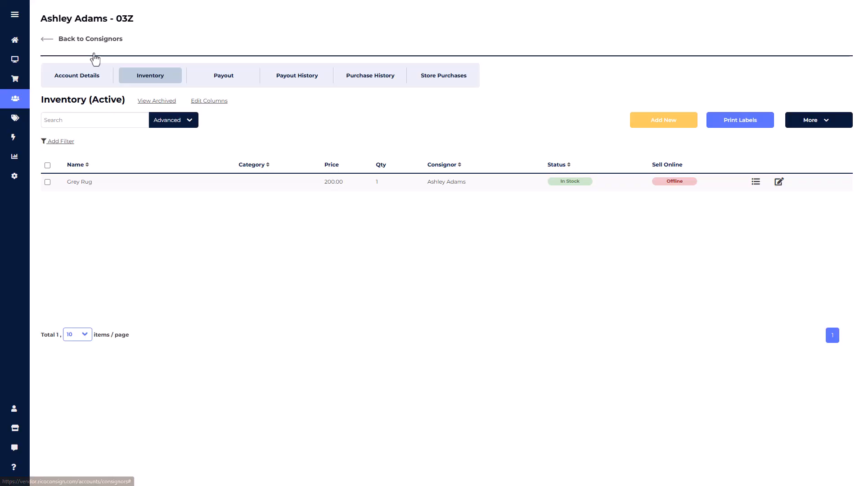
left_click(47, 182)
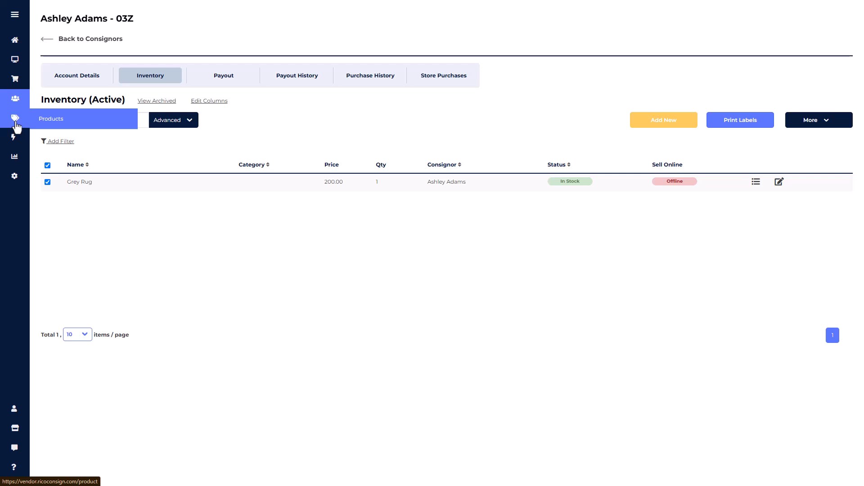
Step: Create a retail item named cool sunglasses in the store inventory, priced at 15.00 with a cost of 2.35, and save it
left_click(17, 127)
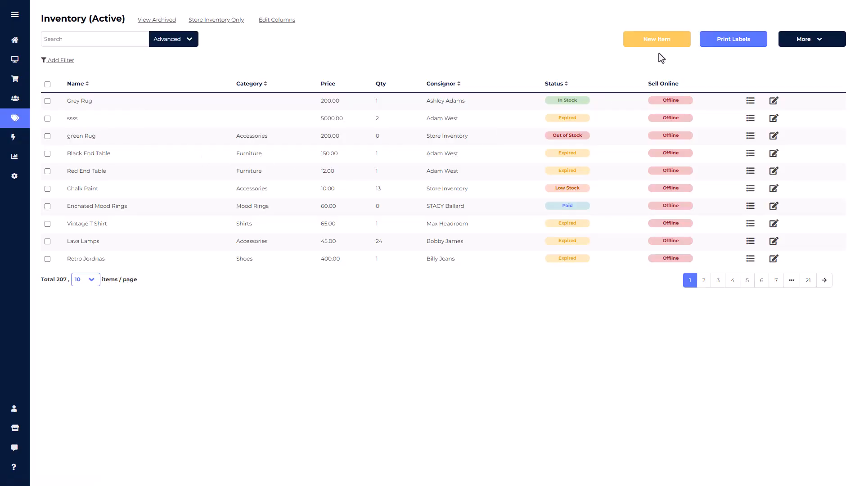
left_click(664, 41)
left_click(232, 125)
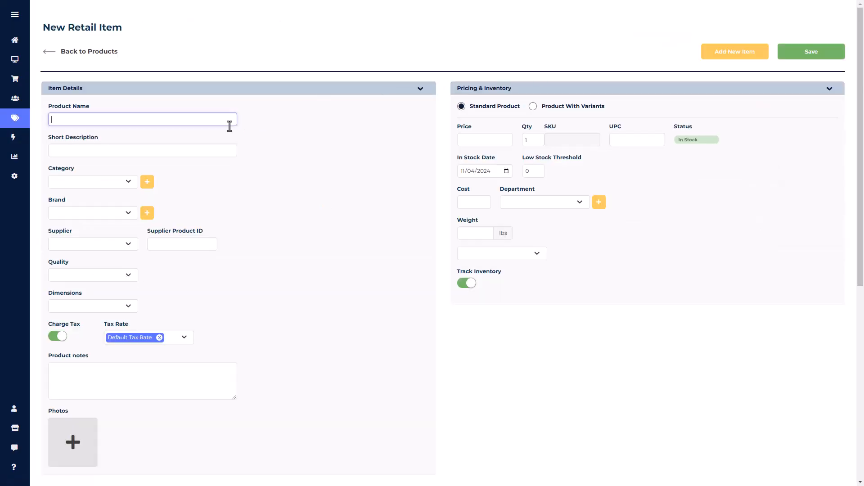
type("cool ")
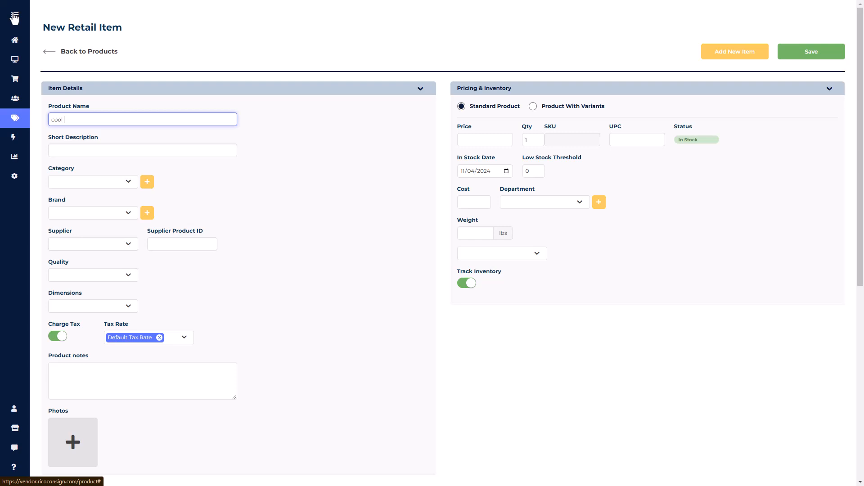
type("sunglasses")
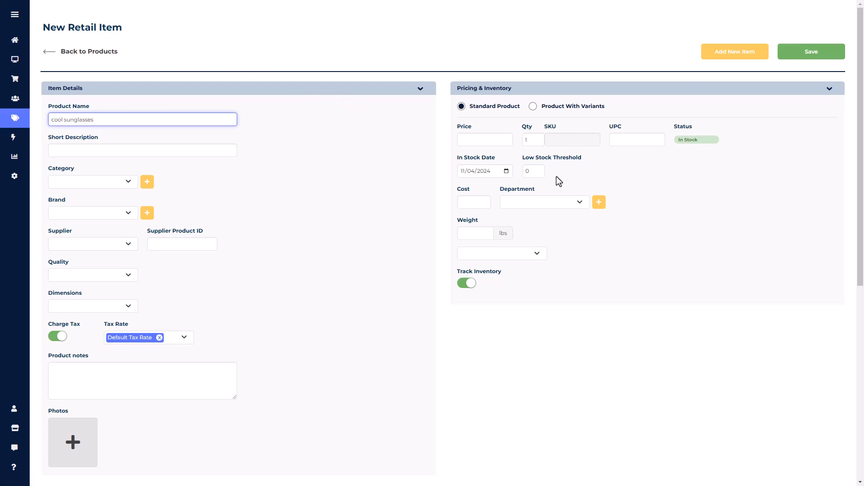
left_click(491, 139)
type("15")
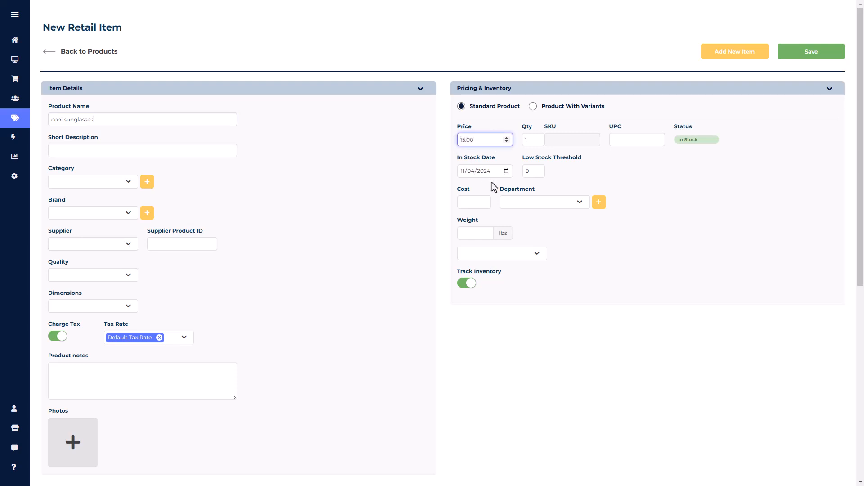
left_click(478, 203)
type("2.35")
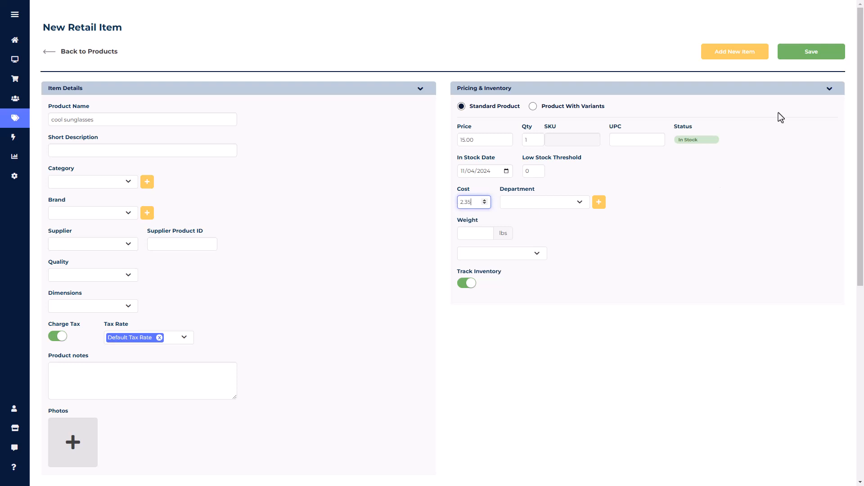
left_click(812, 53)
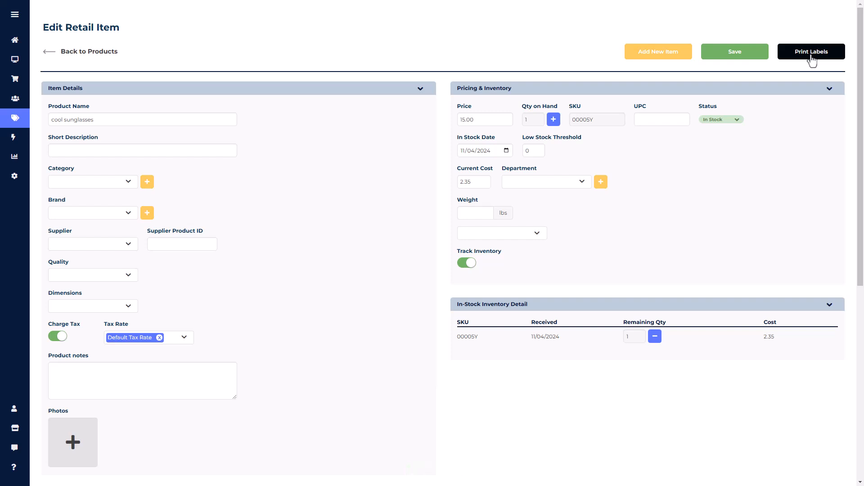
Step: Start a point-of-sale transaction and add the Grey Rug and the cool sunglasses to it
left_click(16, 85)
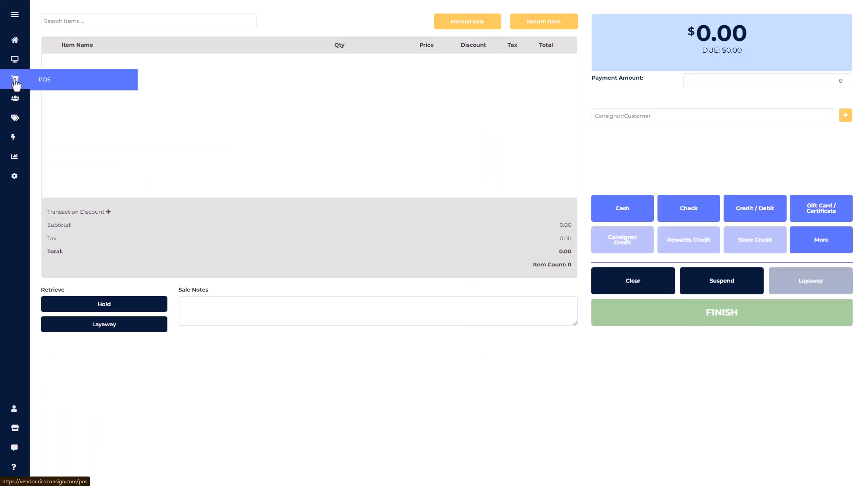
left_click(100, 20)
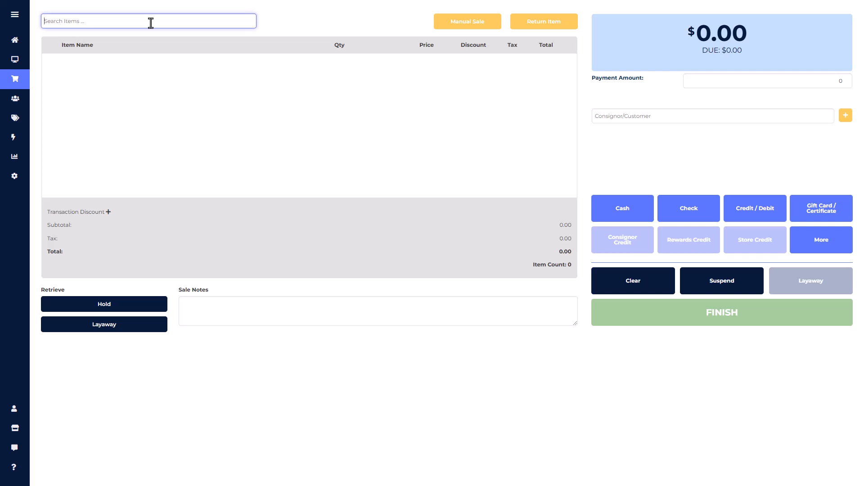
type("grey rug")
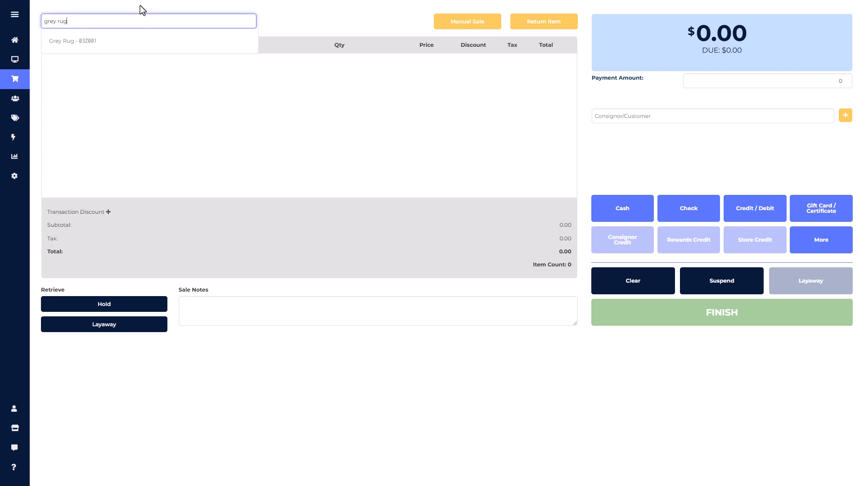
left_click(85, 47)
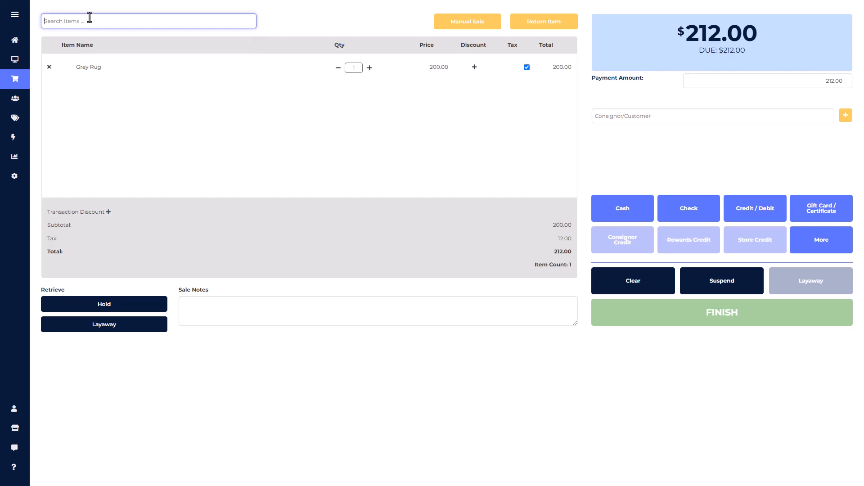
type("cool sung")
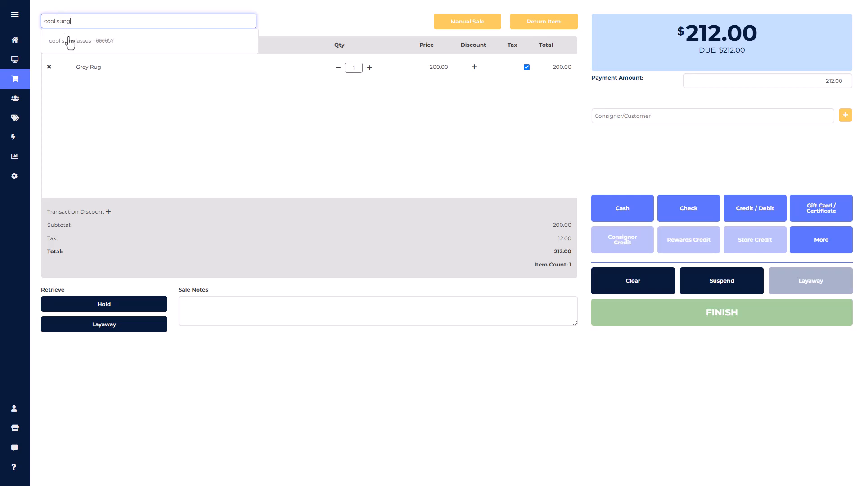
left_click(70, 42)
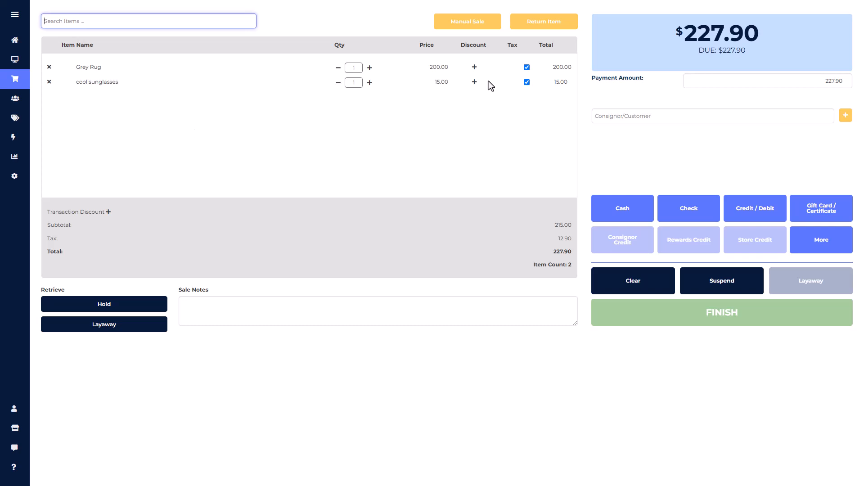
left_click(631, 116)
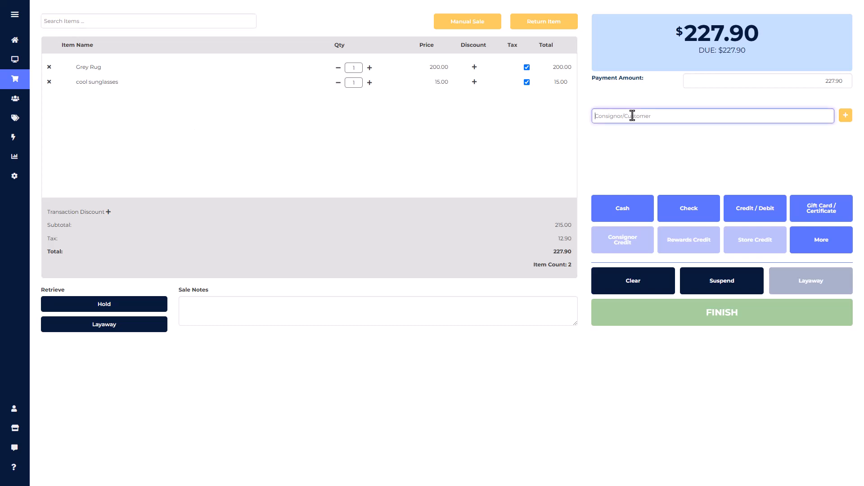
left_click(659, 170)
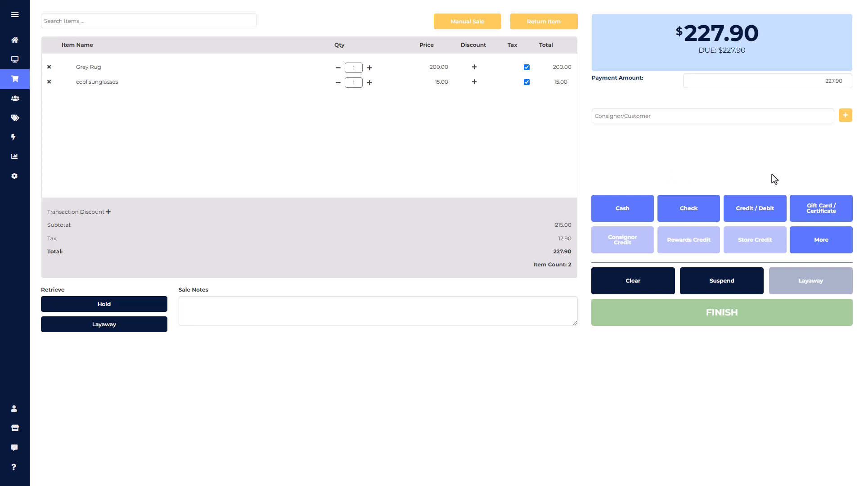
Step: Record the full amount as a manual credit/debit payment with card type Visa, finish the sale and close the receipt
left_click(782, 222)
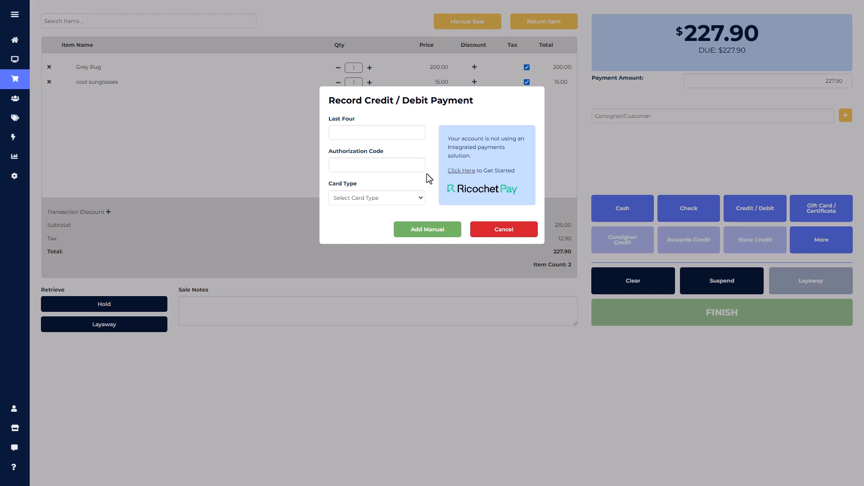
left_click(417, 132)
left_click(409, 164)
left_click(435, 184)
left_click(421, 199)
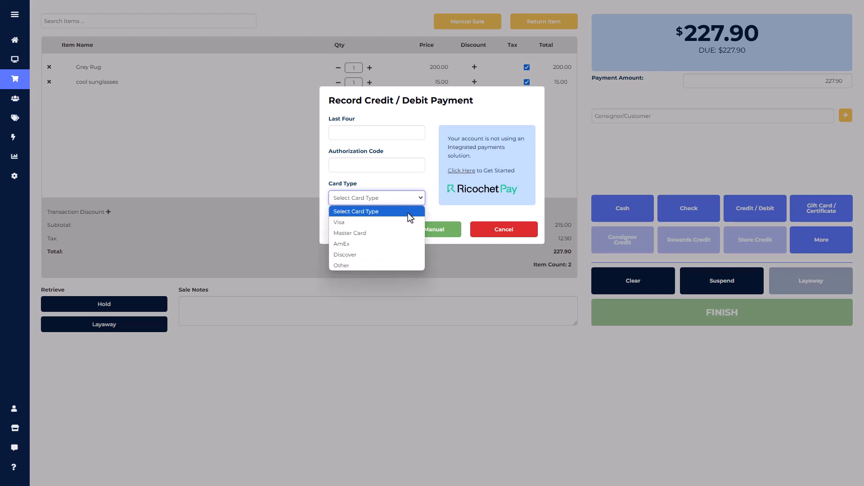
left_click(398, 226)
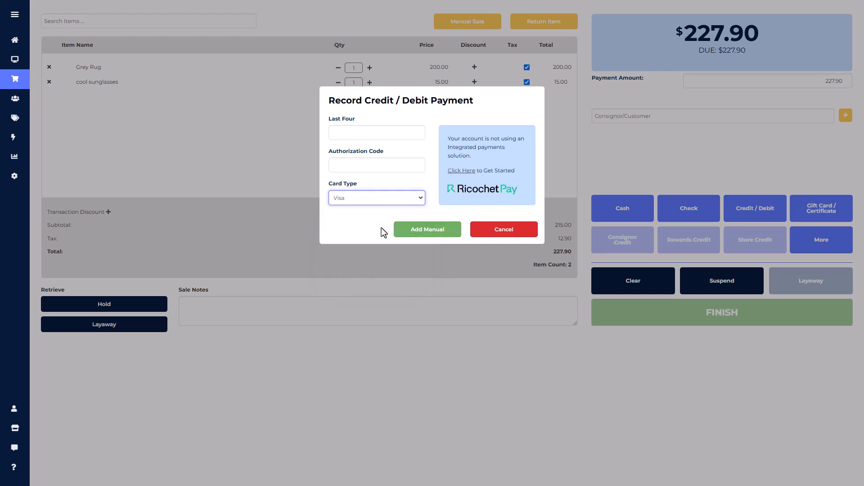
left_click(403, 238)
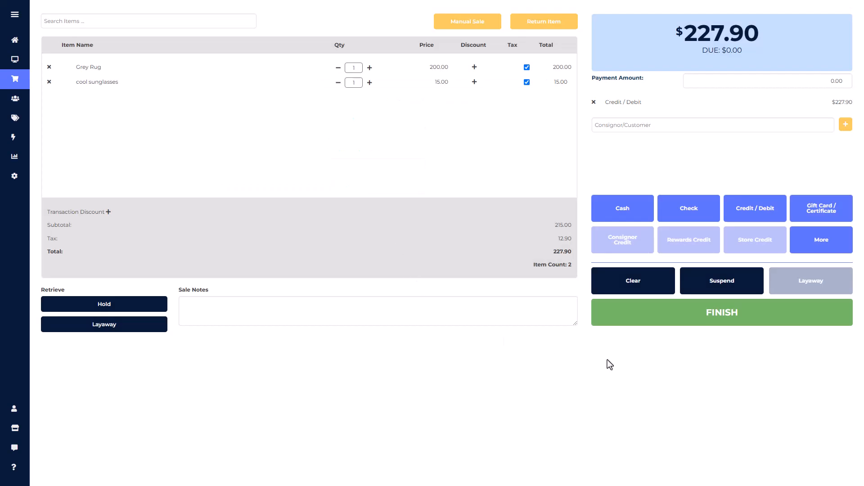
left_click(664, 320)
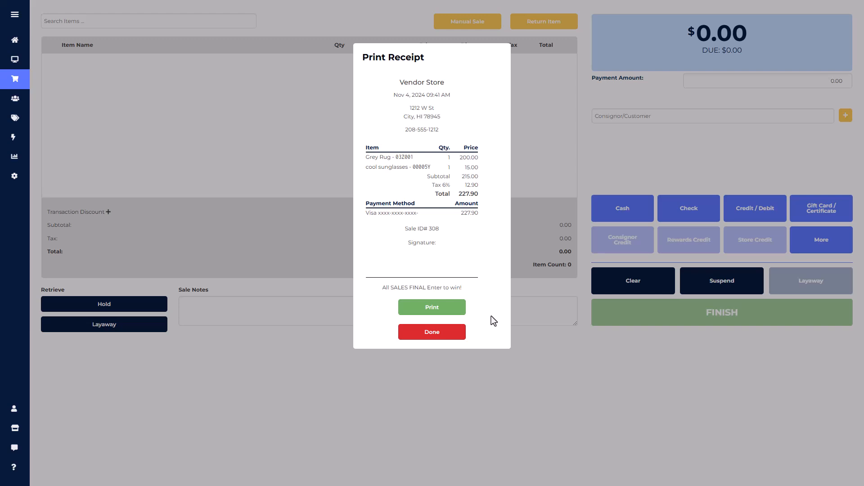
left_click(456, 336)
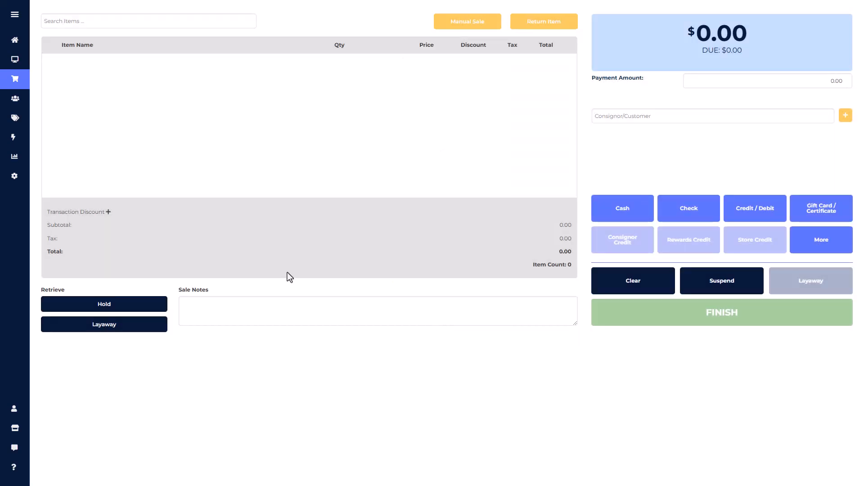
Step: Check the Grey Rug consignor's pending payout and the available payout methods, and open the payouts list covering all consignors
mouse_move(18, 101)
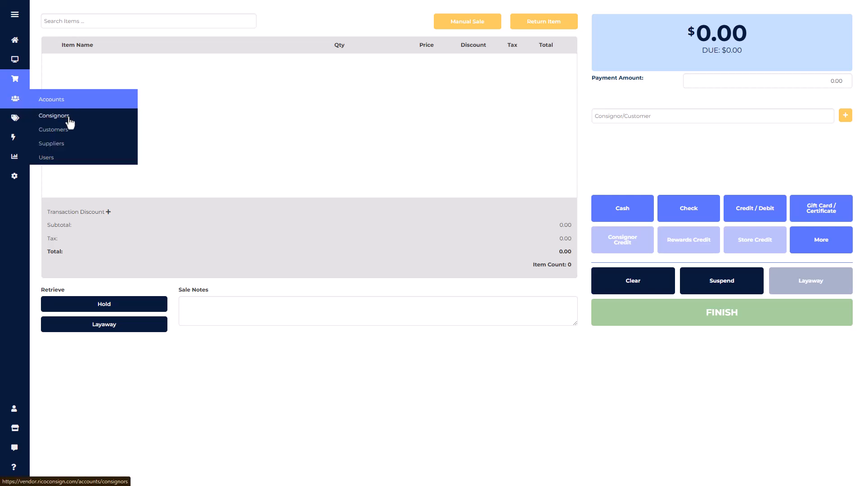
left_click(69, 118)
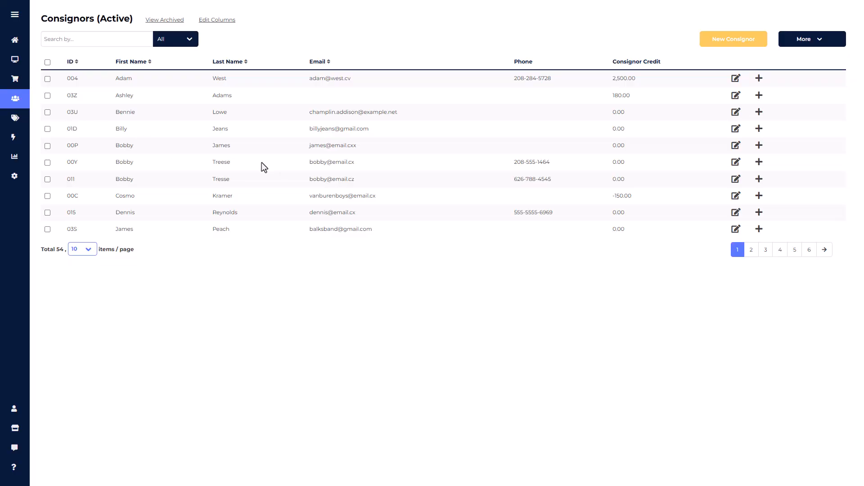
left_click(737, 96)
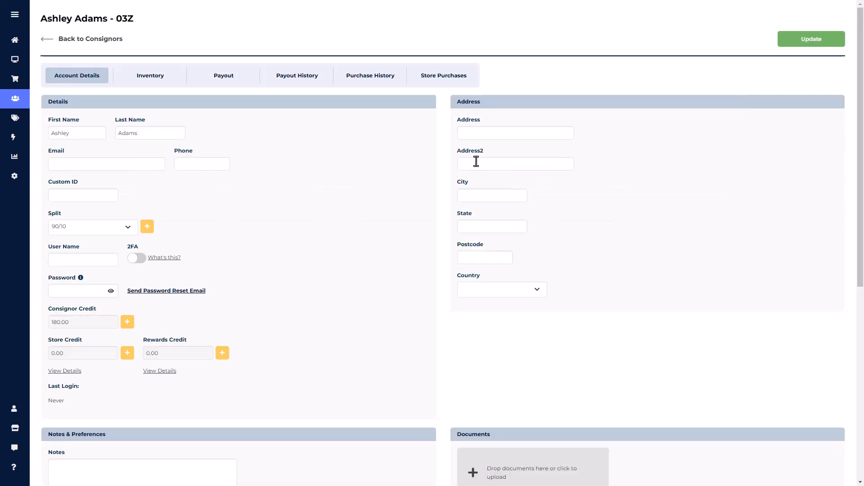
left_click(205, 77)
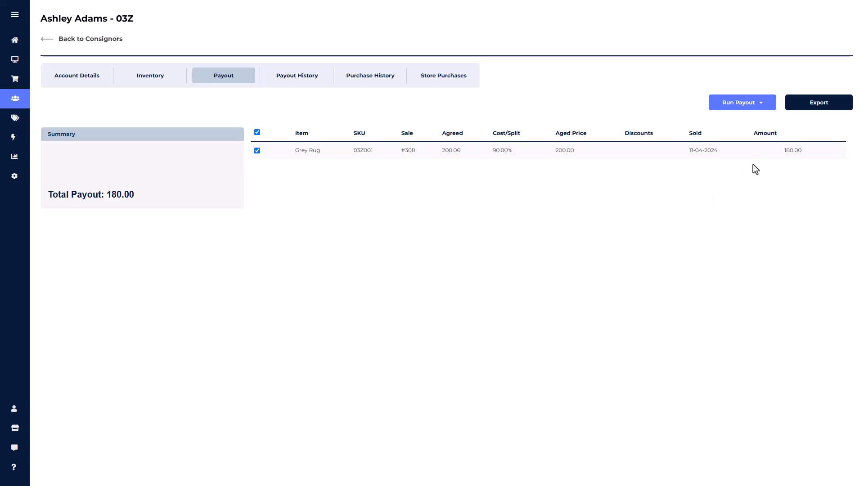
left_click(761, 107)
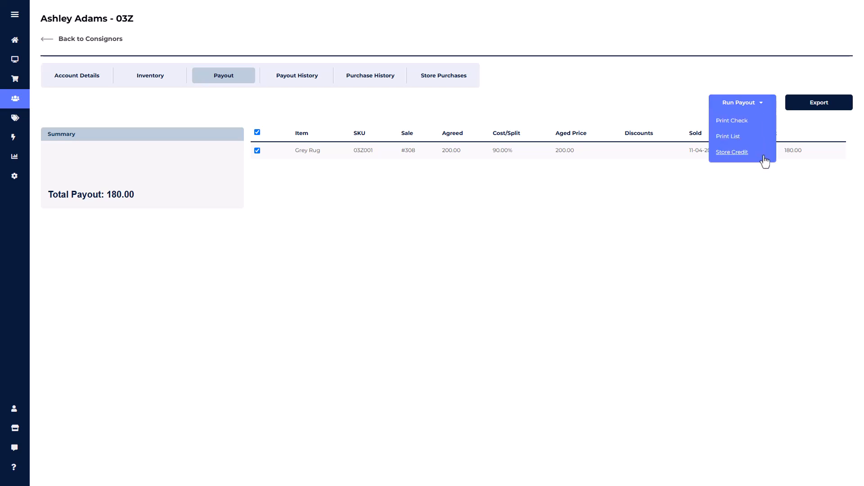
left_click(743, 194)
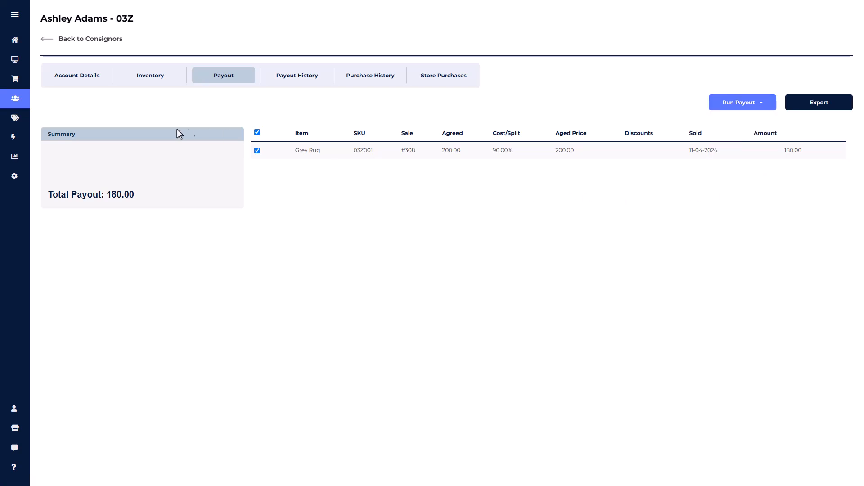
mouse_move(9, 143)
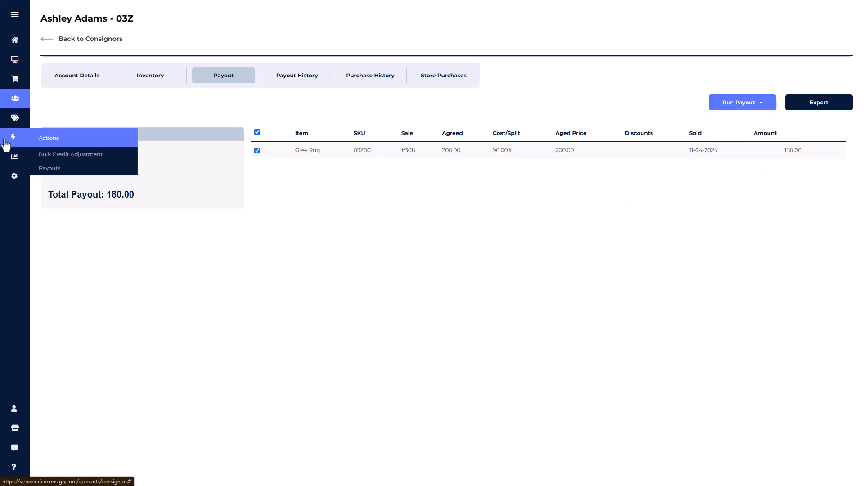
left_click(54, 169)
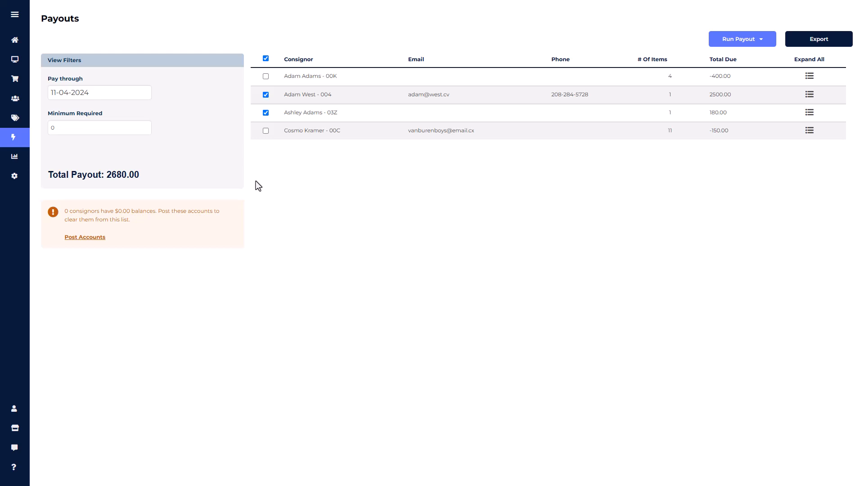
Step: Open the Sales Summary Report and examine today's tender collected, sales total and net sales
mouse_move(18, 162)
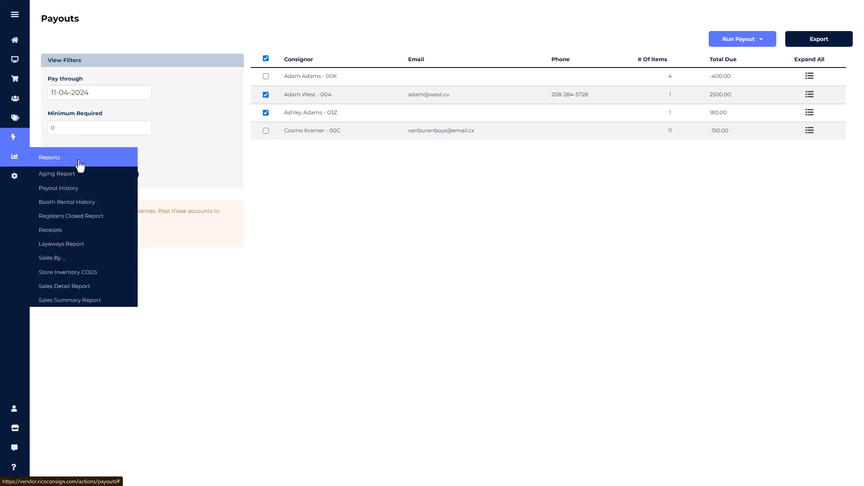
left_click(67, 301)
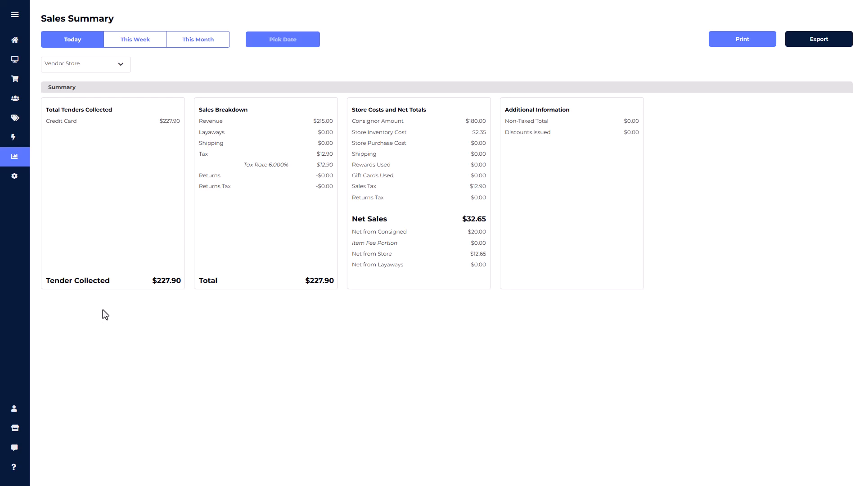
left_click_drag(149, 279, 187, 285)
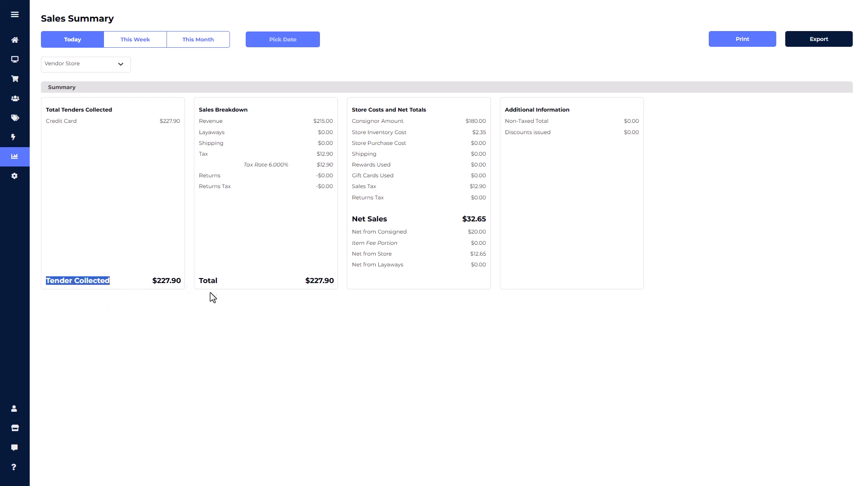
left_click(261, 284)
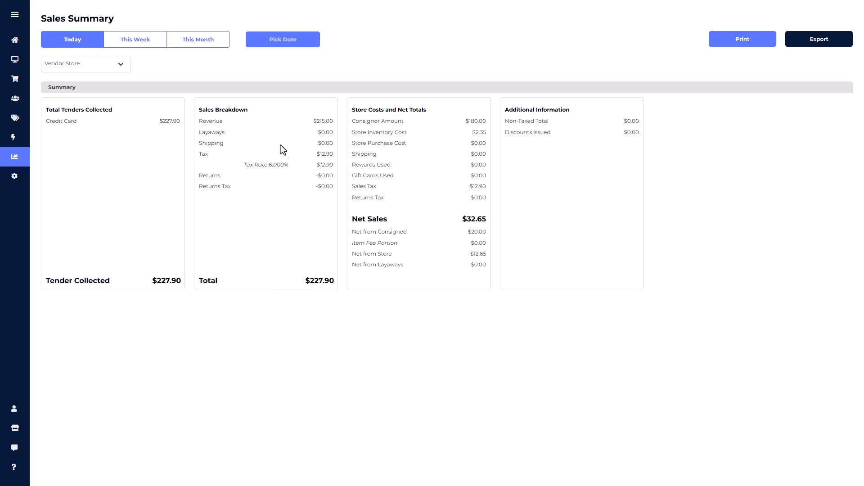
left_click_drag(387, 220, 354, 223)
left_click(410, 196)
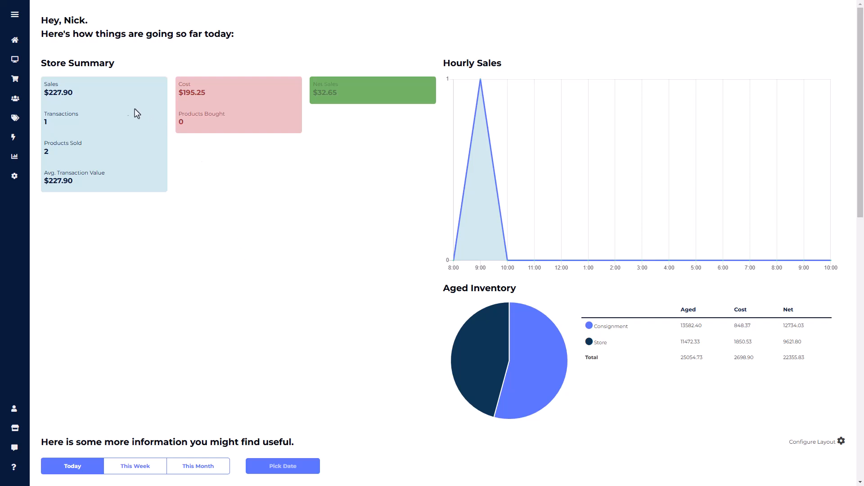
Step: Open the account details of the first consignor in the active list and examine the email, user name and password fields
mouse_move(23, 100)
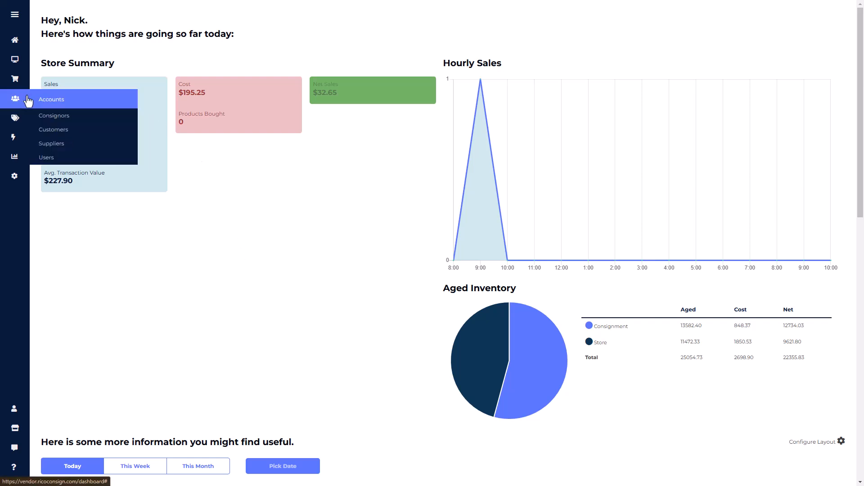
left_click(63, 117)
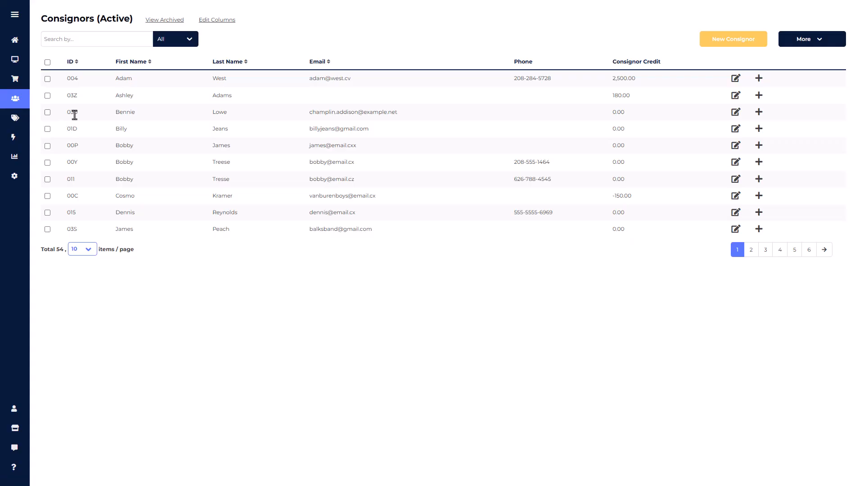
left_click(736, 80)
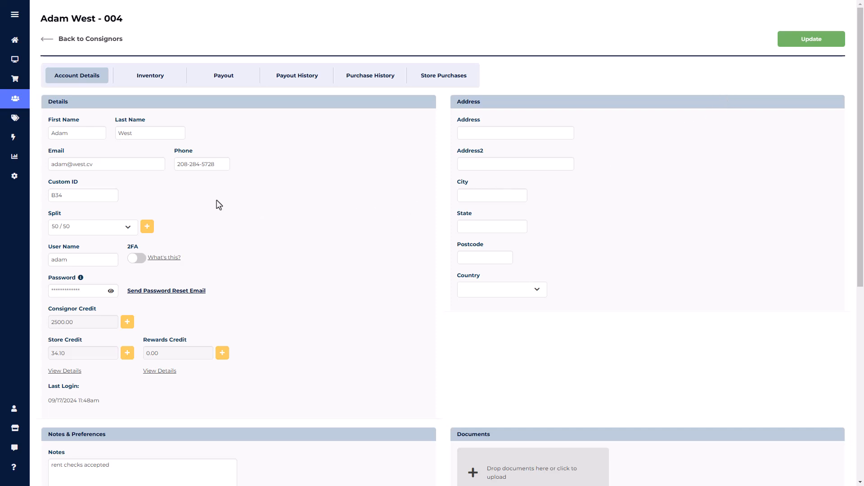
left_click(109, 165)
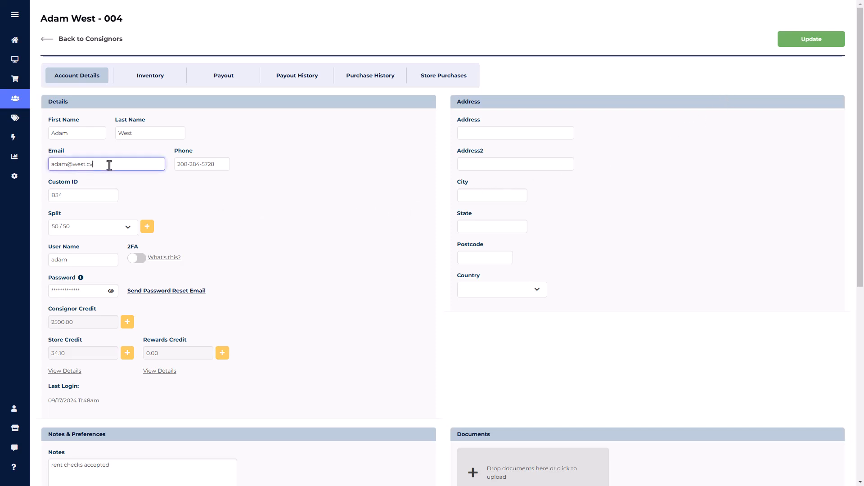
left_click(89, 264)
left_click(91, 293)
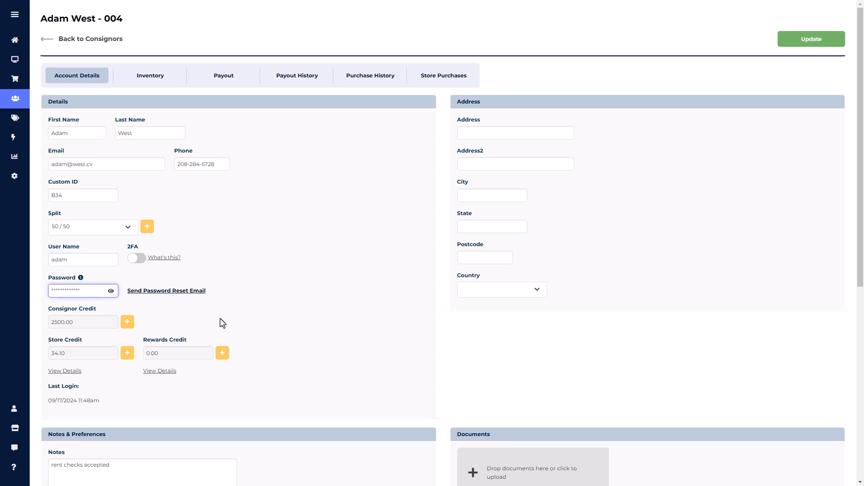
left_click(275, 267)
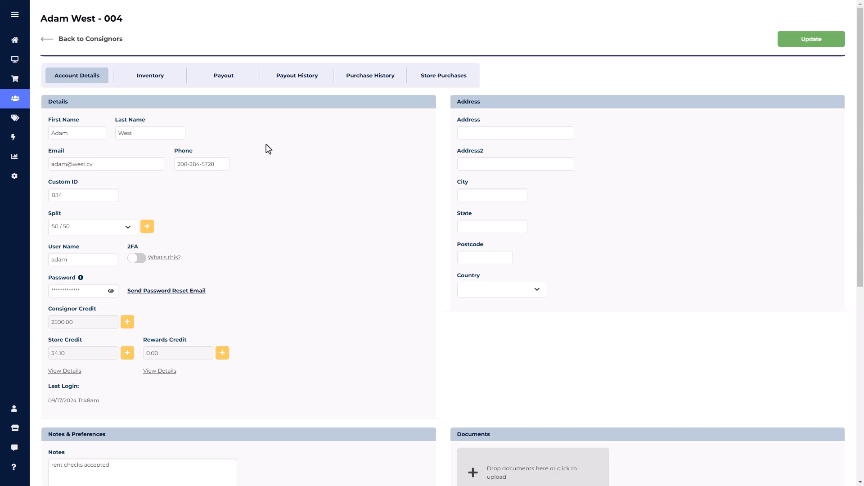
Step: Preview paying this consignor's payout to store credit with the item split changed to 60/40 Consignor Favor, and cancel without posting
left_click(224, 76)
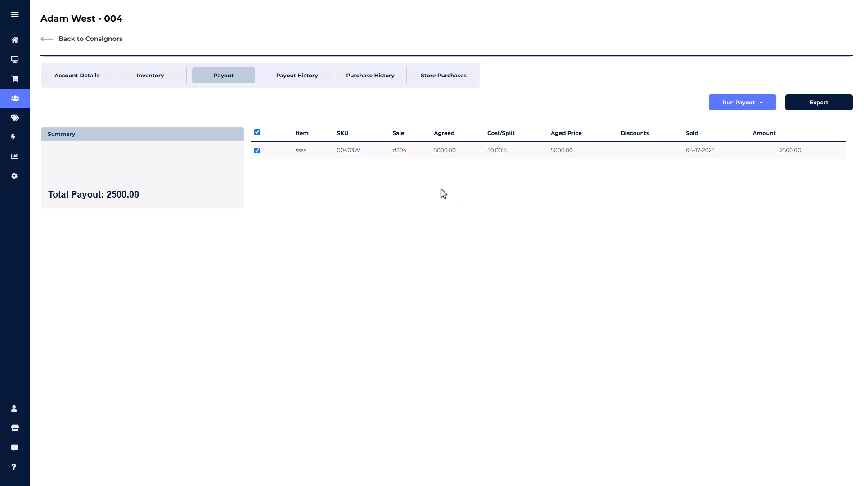
left_click(765, 104)
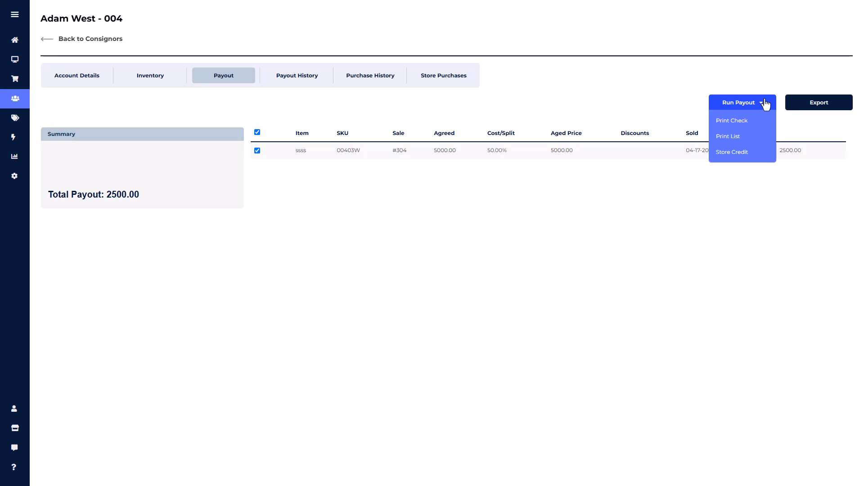
left_click(748, 159)
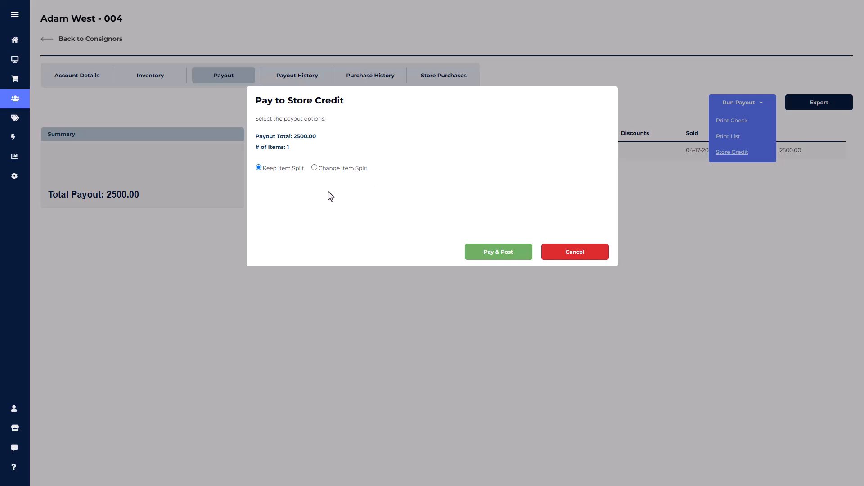
left_click(315, 168)
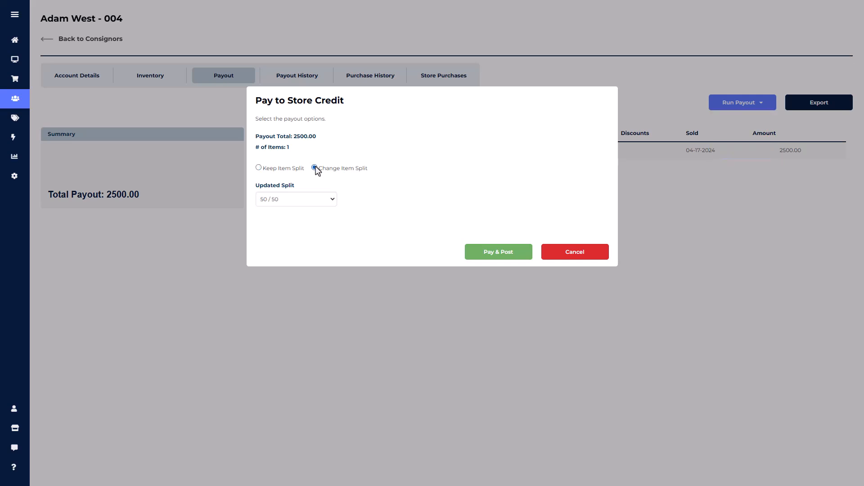
left_click(314, 198)
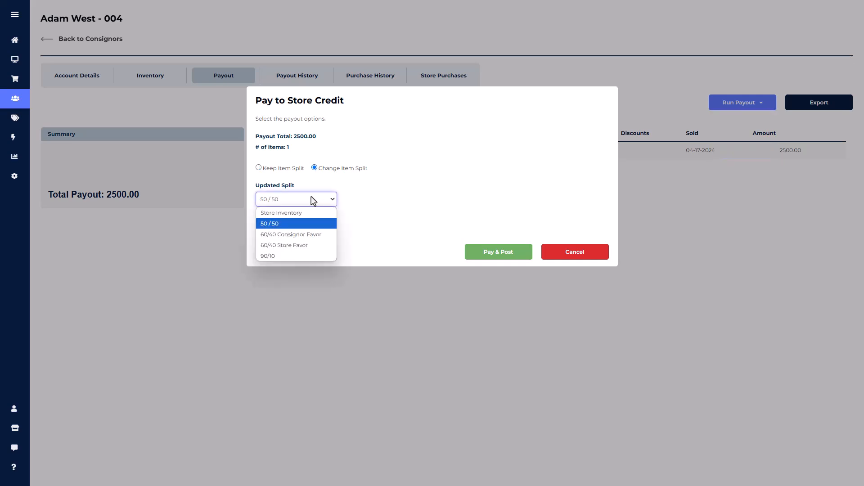
left_click(317, 234)
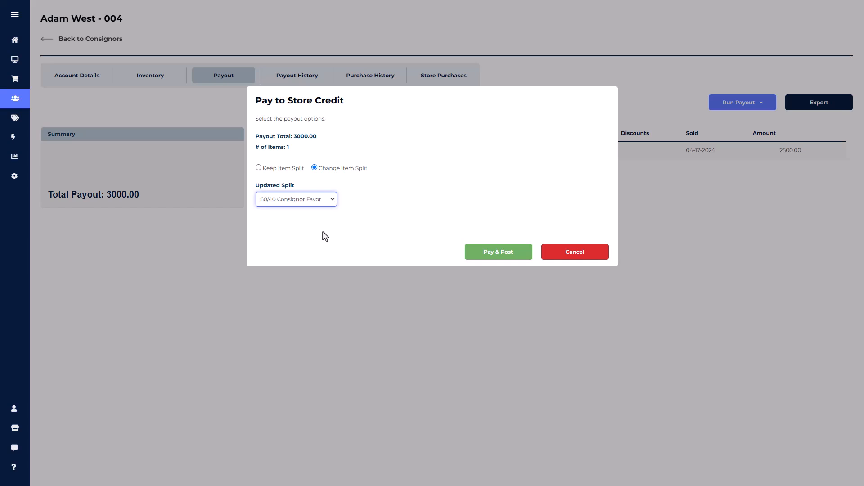
left_click(580, 253)
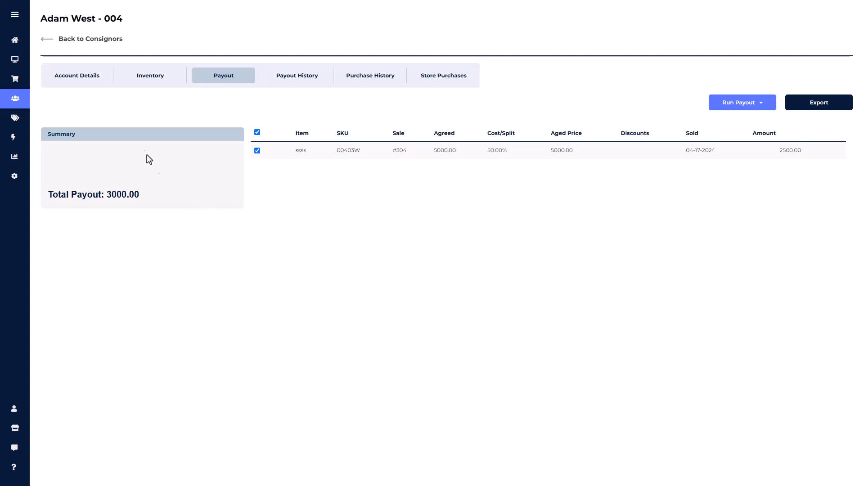
Step: Return to the consignors list and open the store's product preferences
left_click(80, 40)
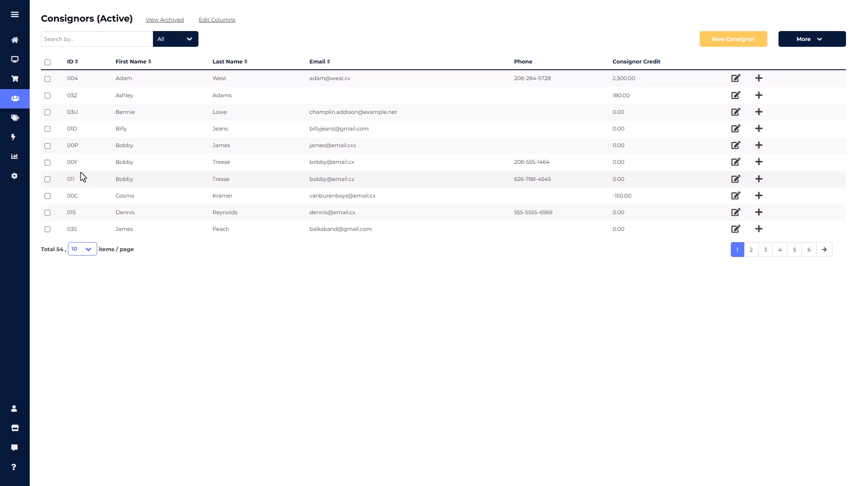
mouse_move(17, 180)
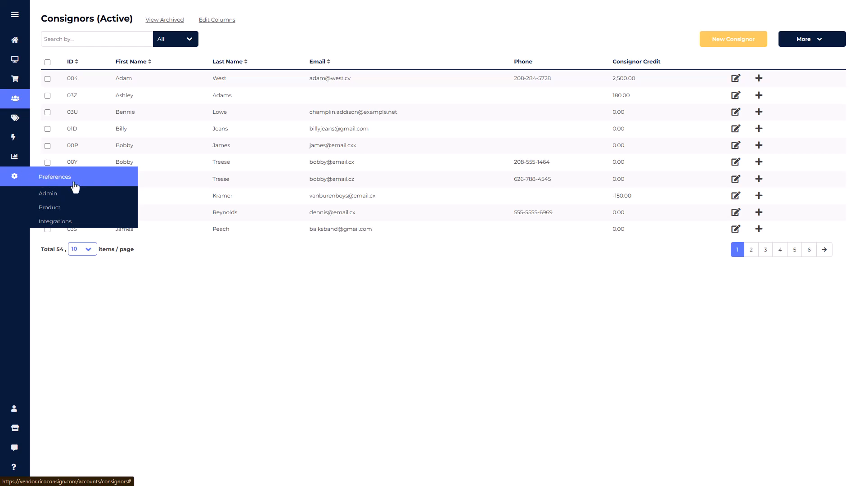
left_click(54, 208)
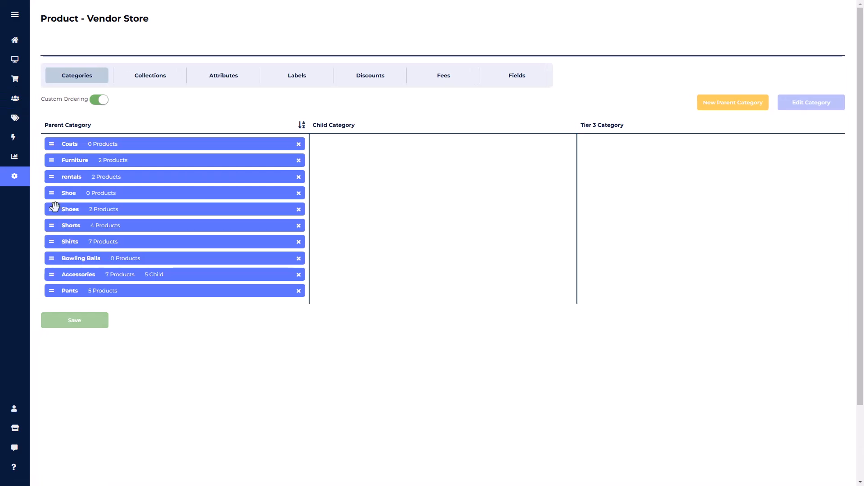
Step: Examine the store discounts and the Consignment Auto Discounts plans in the product preferences, with a brief look at the fees
left_click(382, 87)
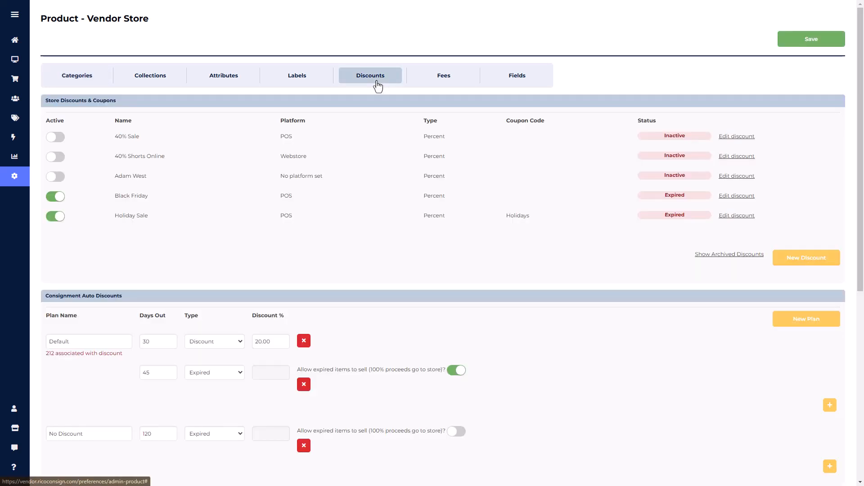
left_click(464, 82)
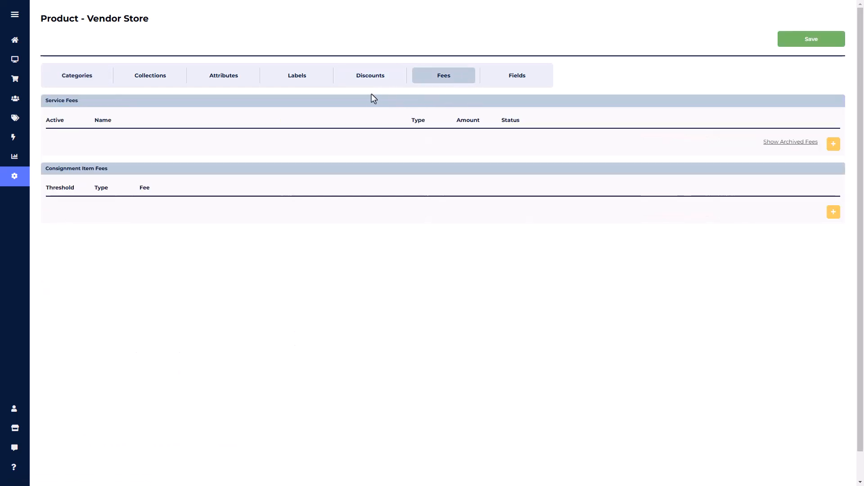
left_click(363, 79)
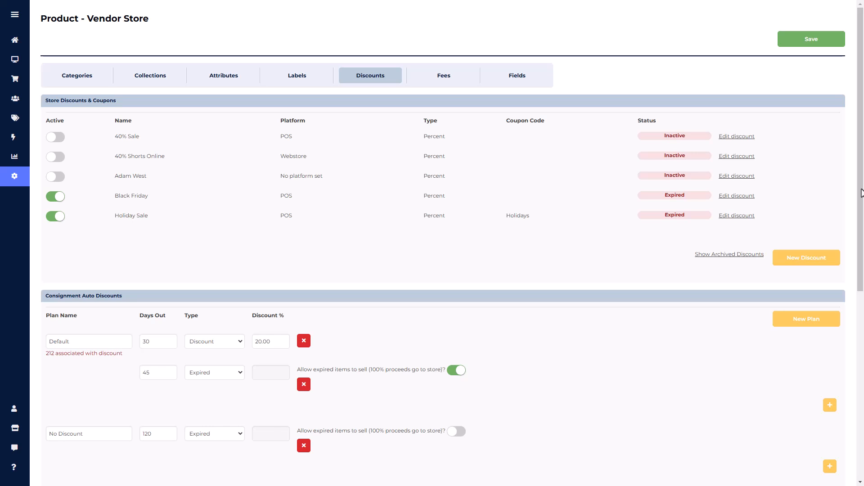
left_click_drag(861, 193, 863, 309)
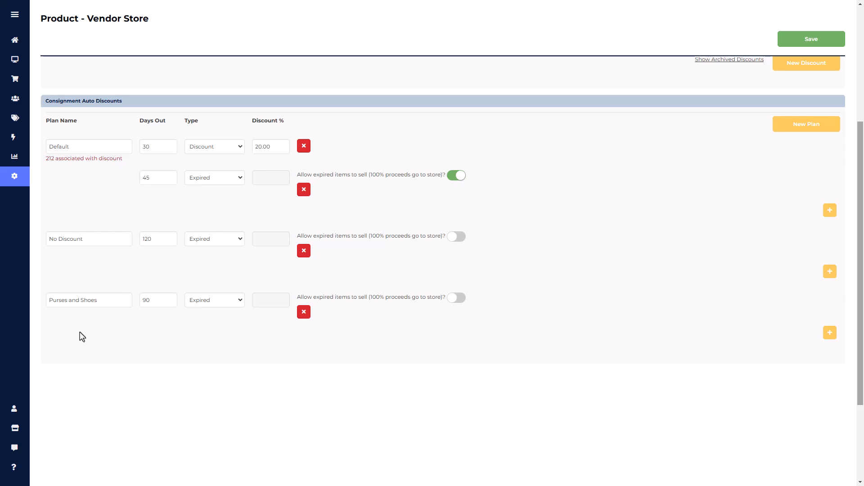
mouse_move(13, 158)
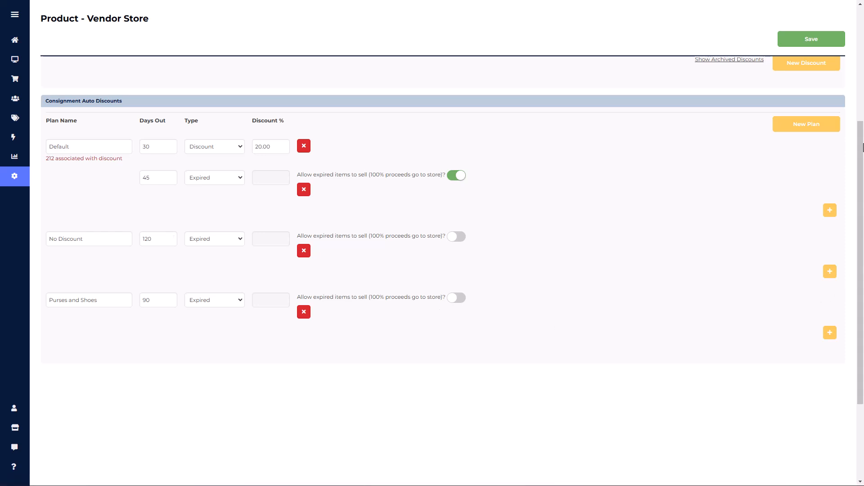
left_click_drag(863, 147, 842, 23)
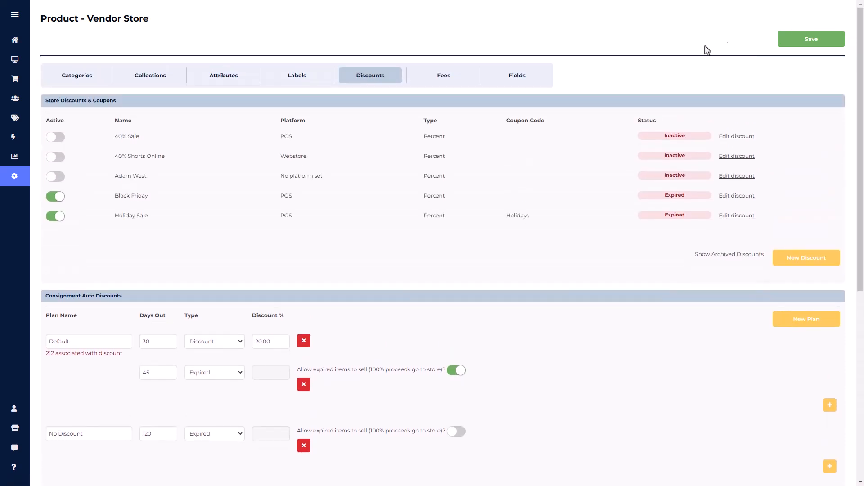
Step: Add a new consignment item fee row in the fee preferences and set its type to Percentage
left_click(449, 84)
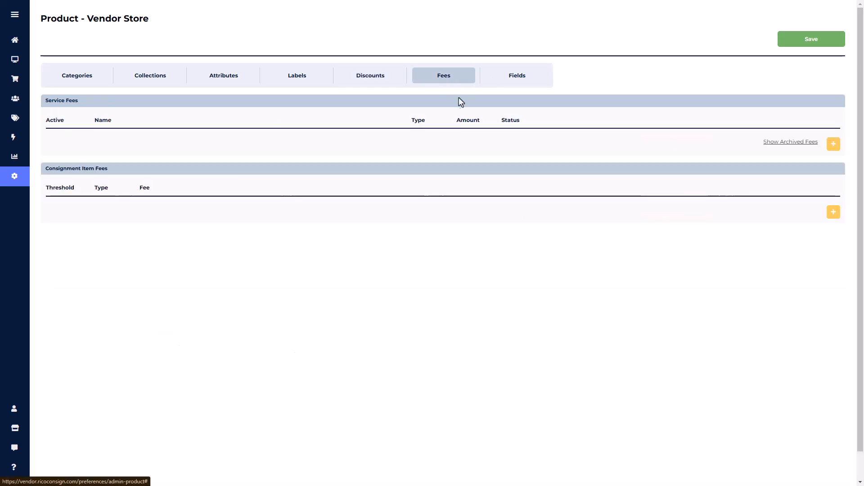
left_click(834, 212)
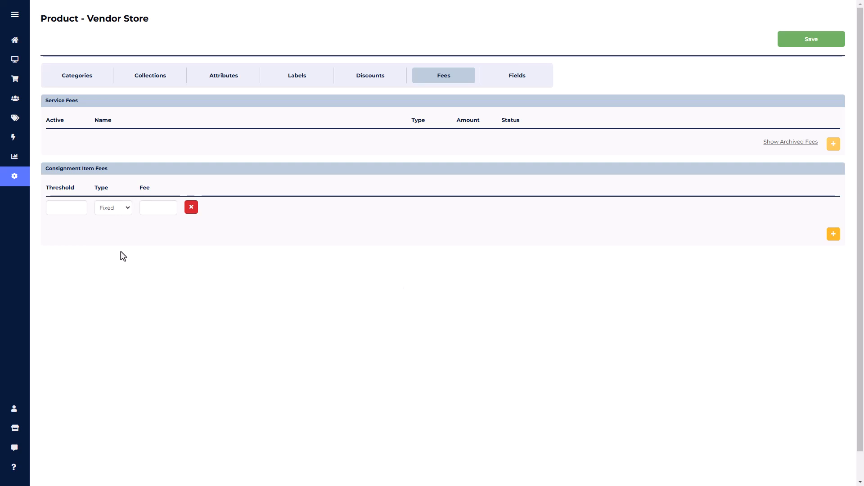
left_click(108, 206)
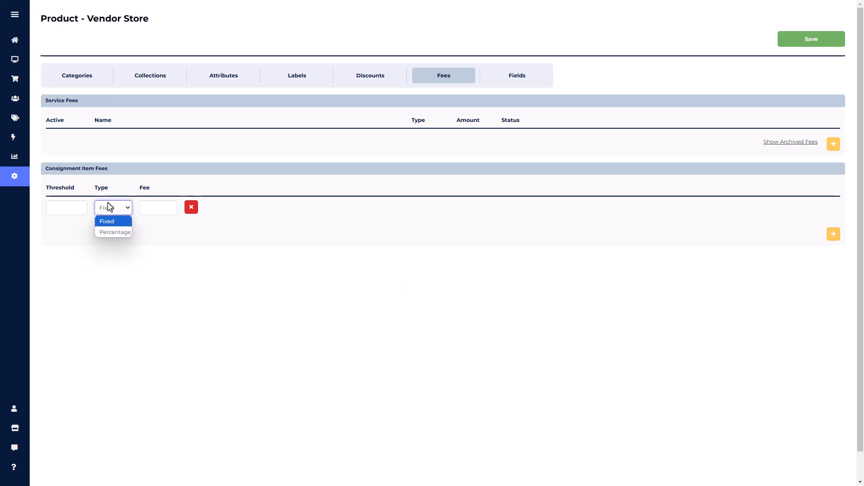
left_click(113, 233)
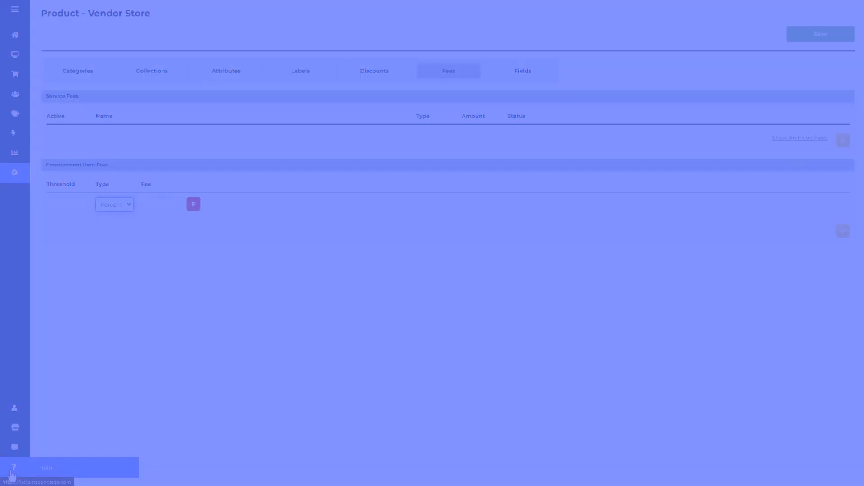
Step: Try to open the help site, and open the support chat
left_click(12, 468)
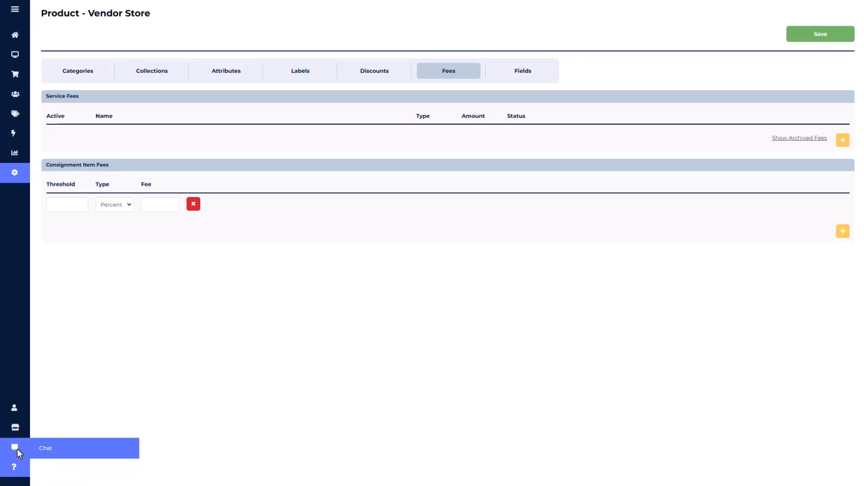
left_click(17, 451)
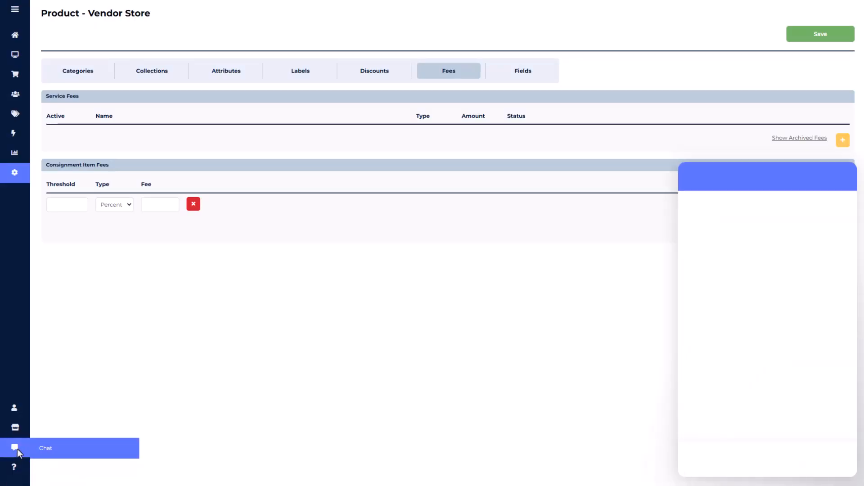